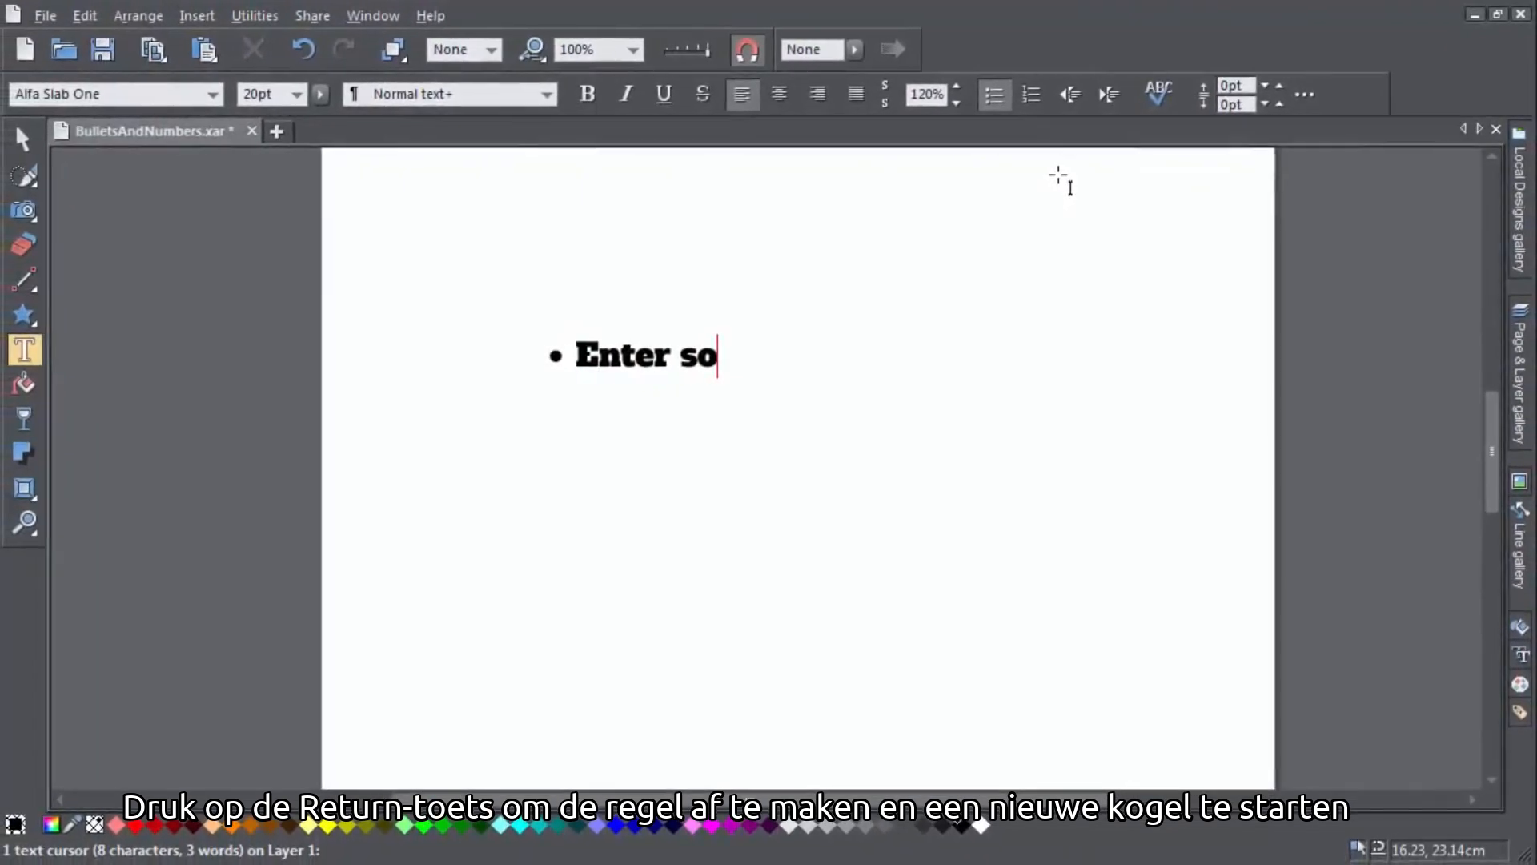
Complete the first bullet as 'Enter some text' and add a second bullet reading 'New bullet here'
text(text)
key(Return)
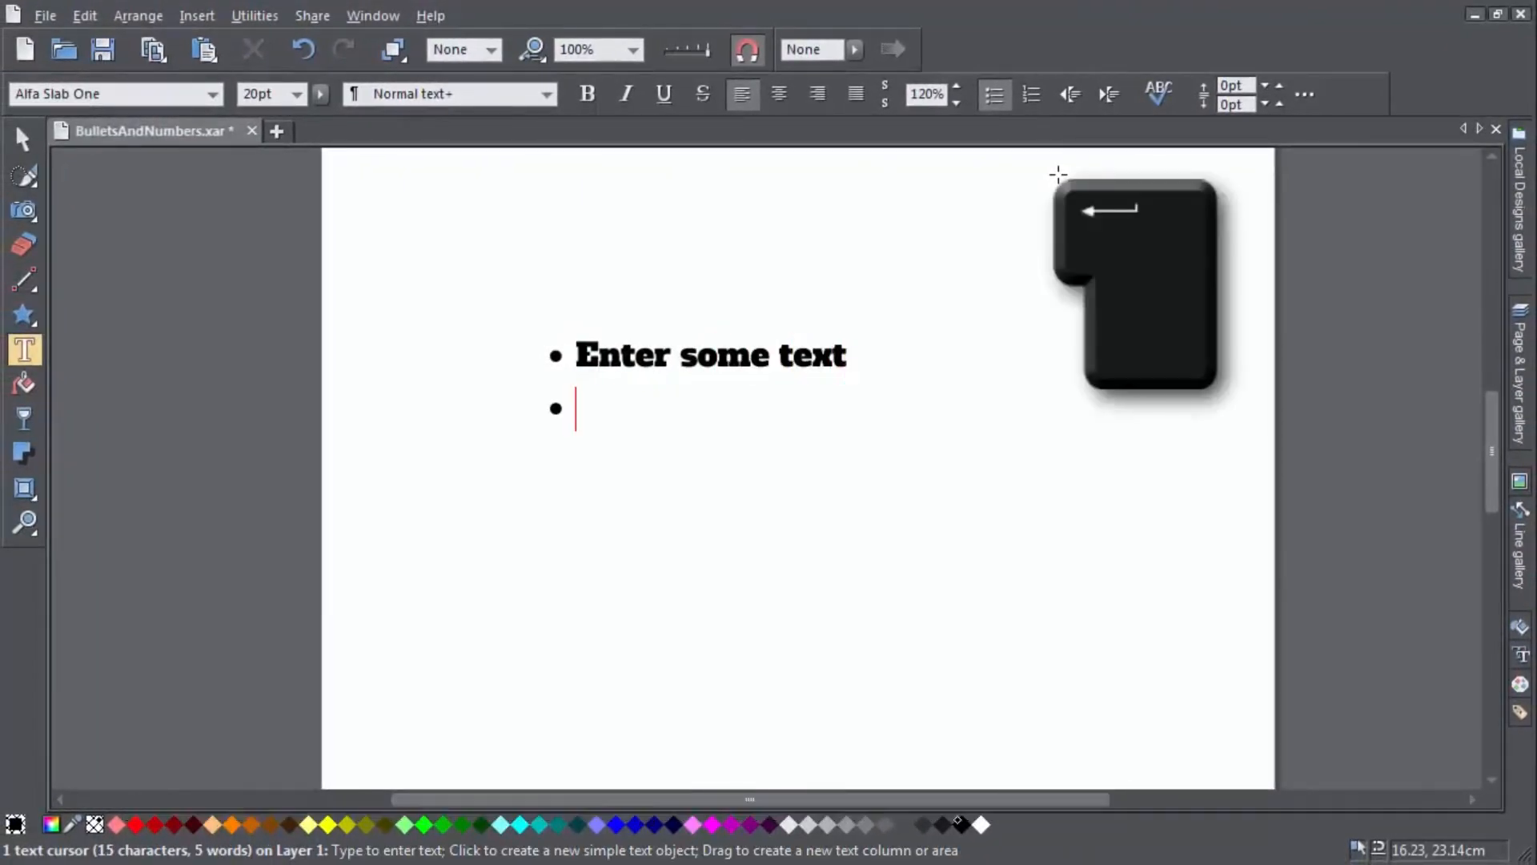
text(New b)
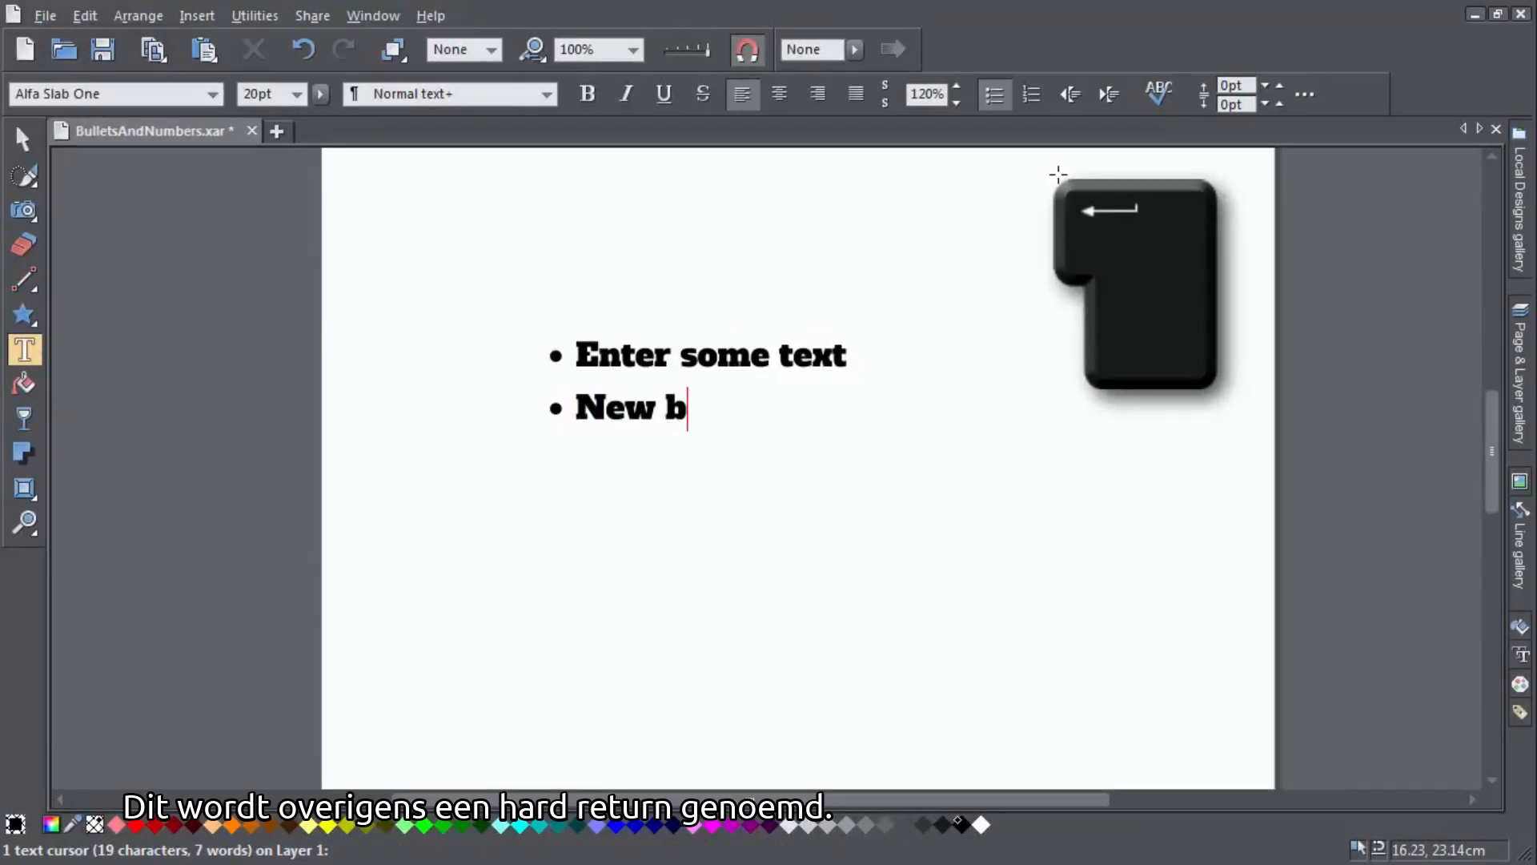
text(ullet )
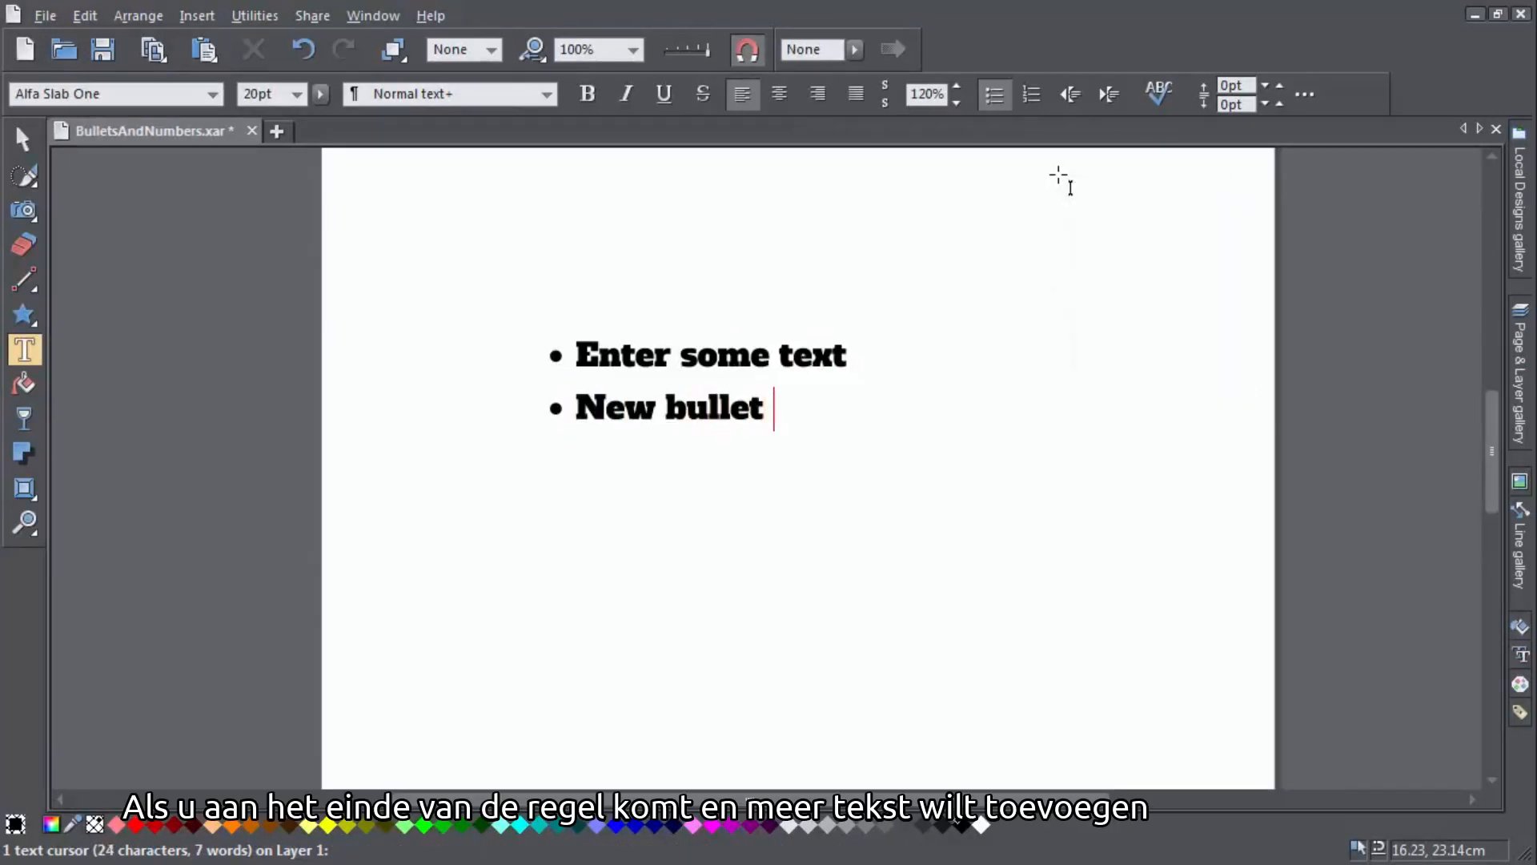
text(here)
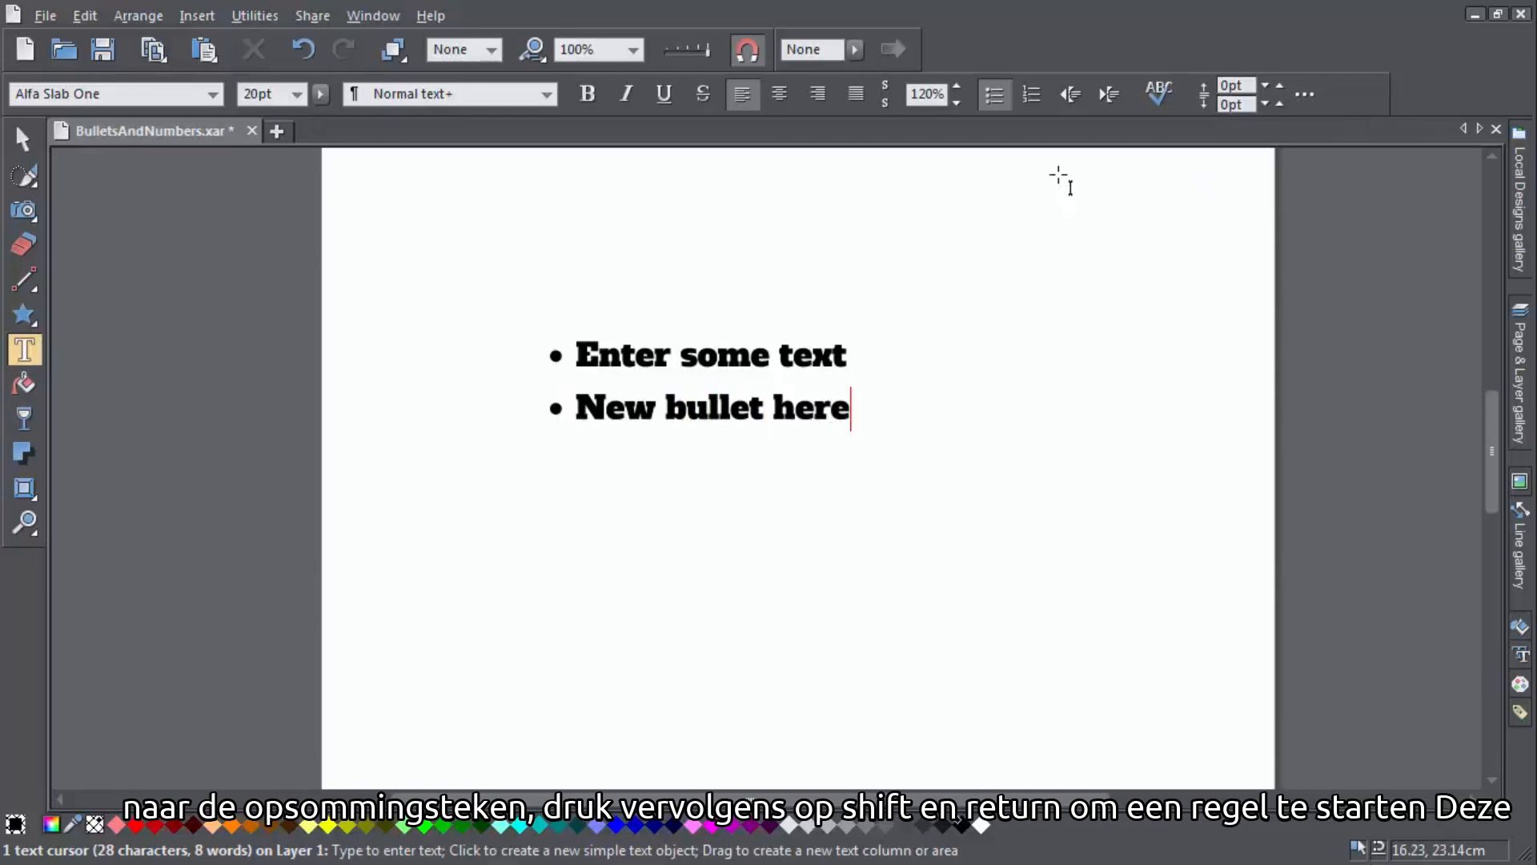
Insert a soft line break within the second bullet and add the line 'new line here'
key(shift)
key(shift+Return)
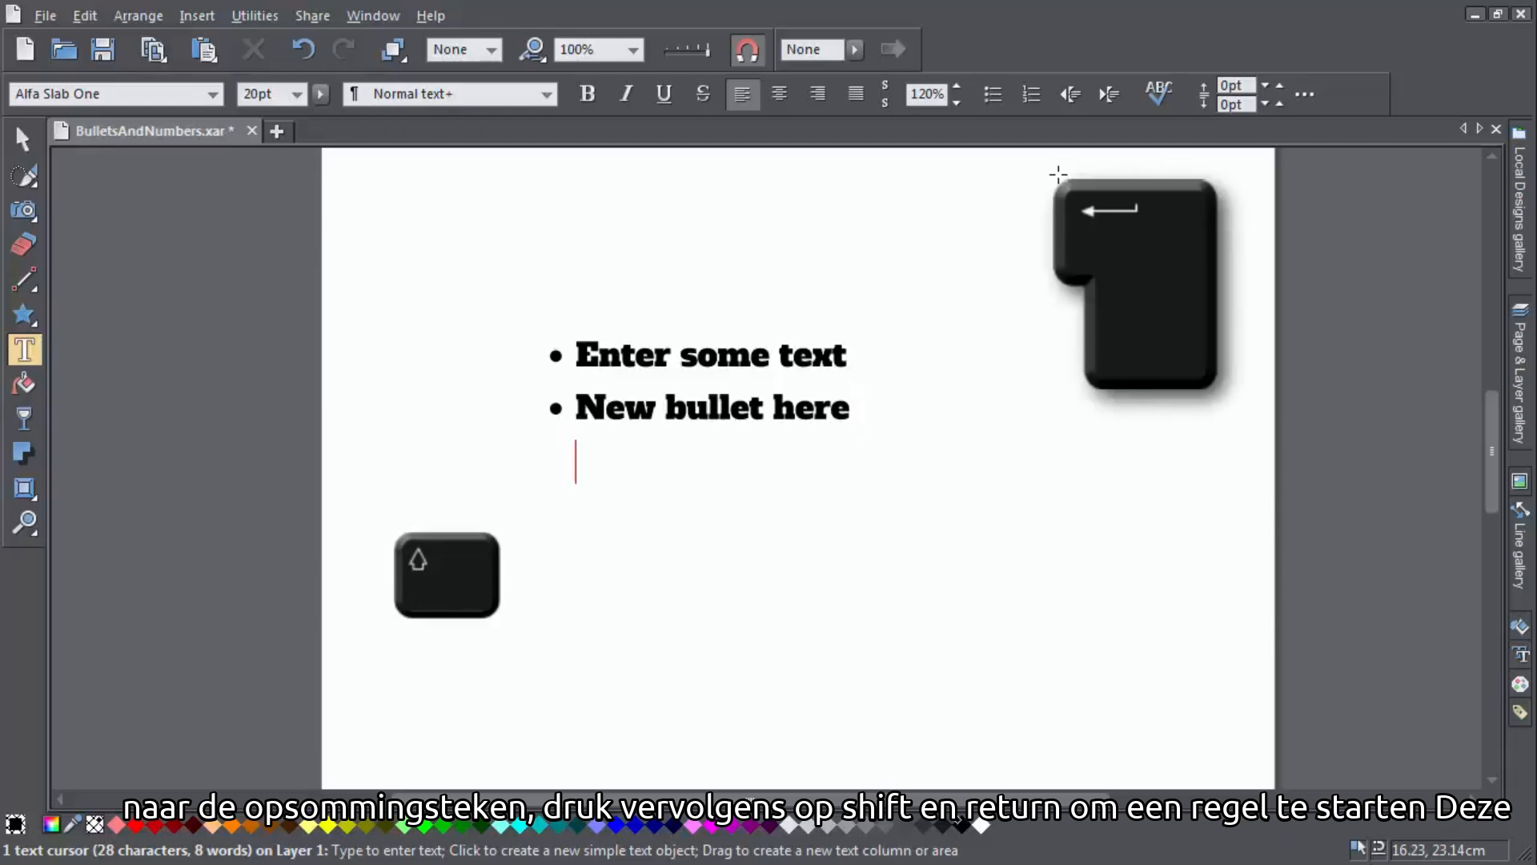
text(new line)
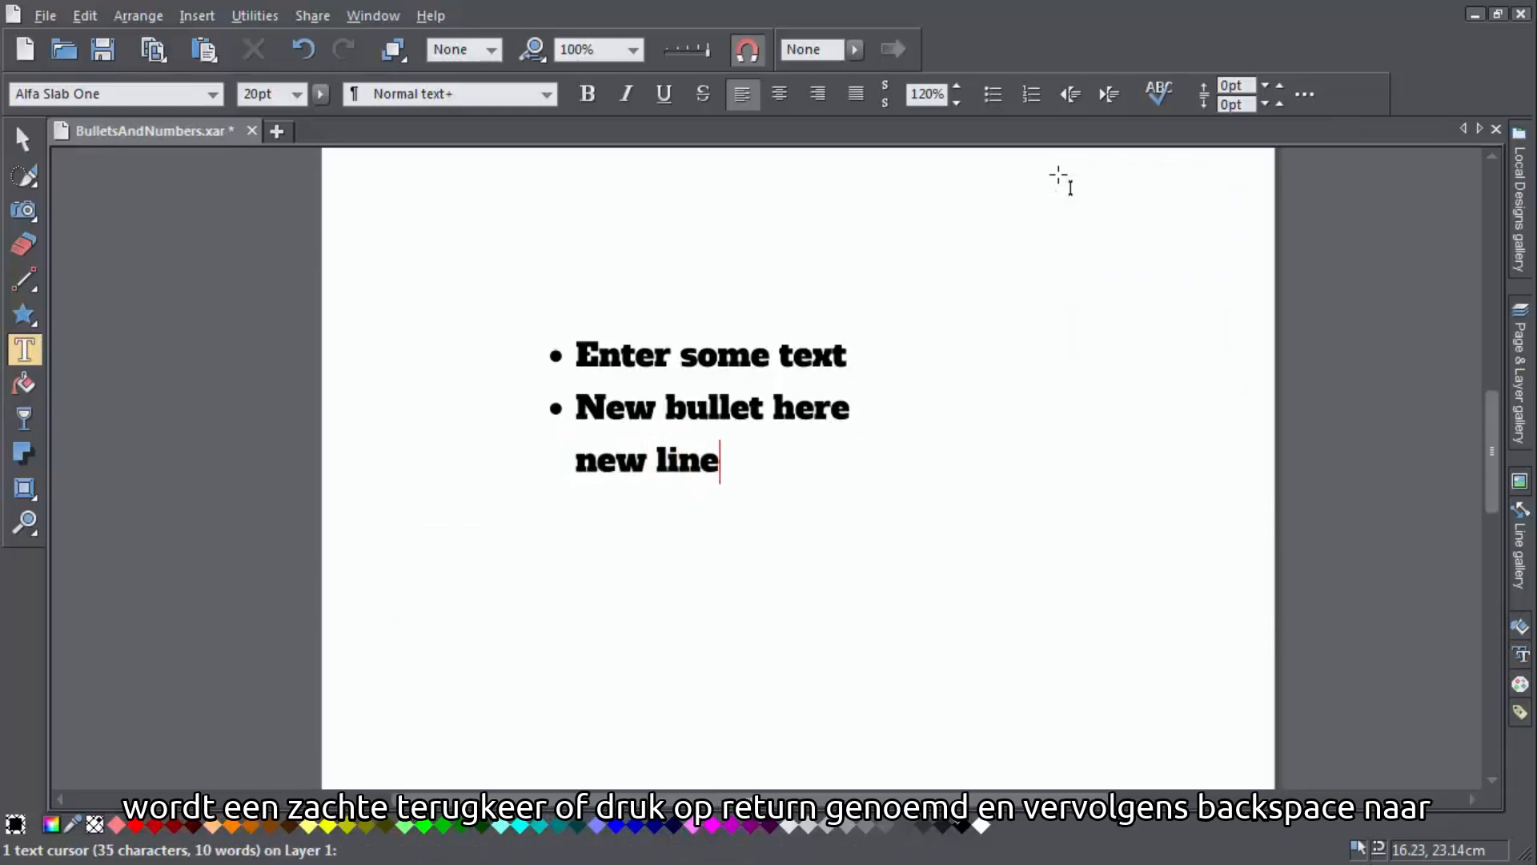
text( here)
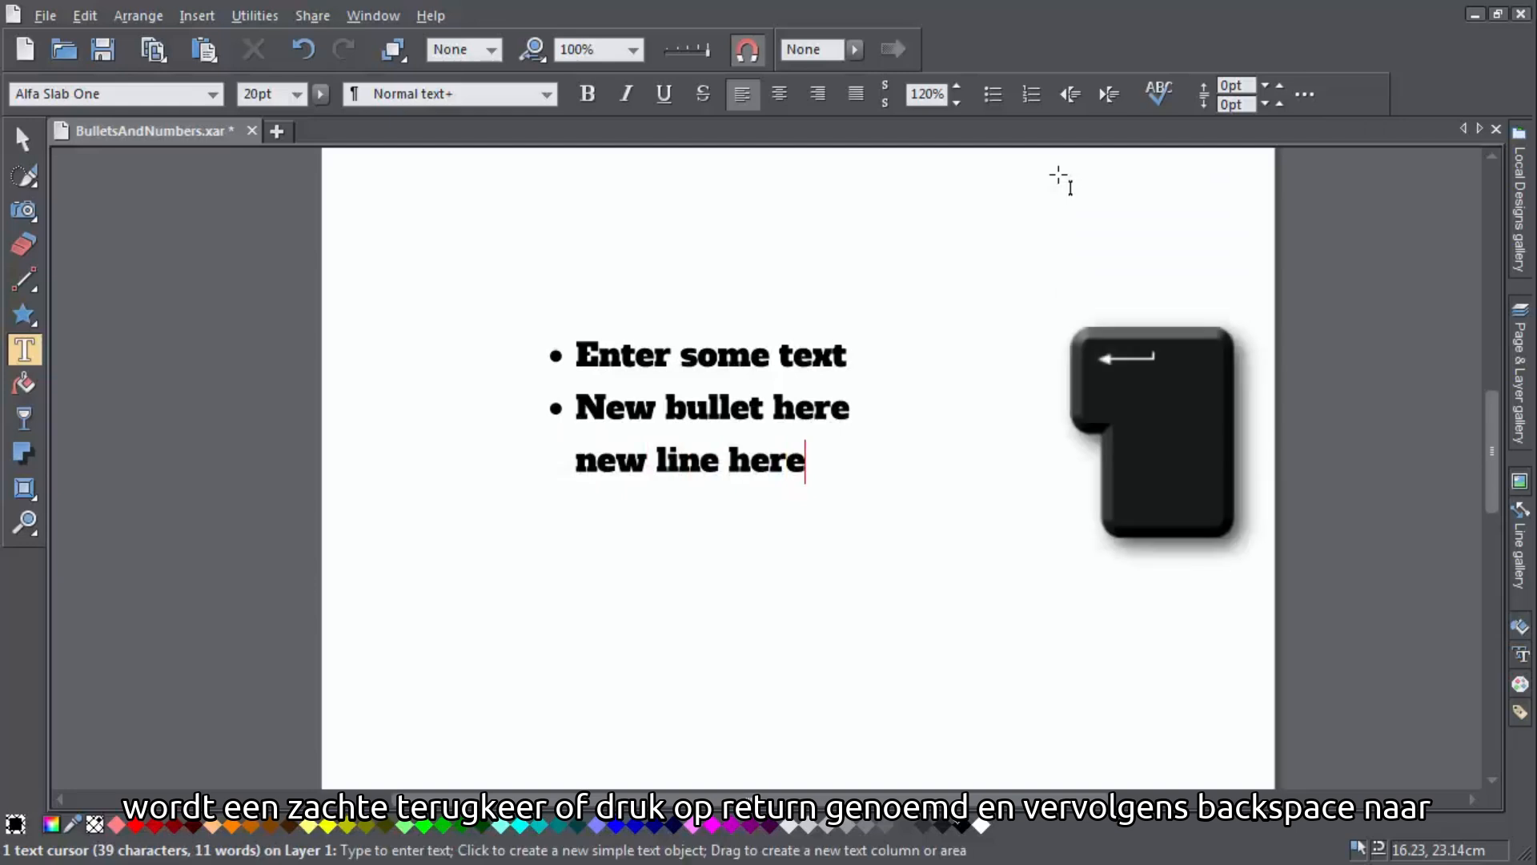
Start a new paragraph, remove its bullet marker, and type 'and some more' as a continuation line
key(Return)
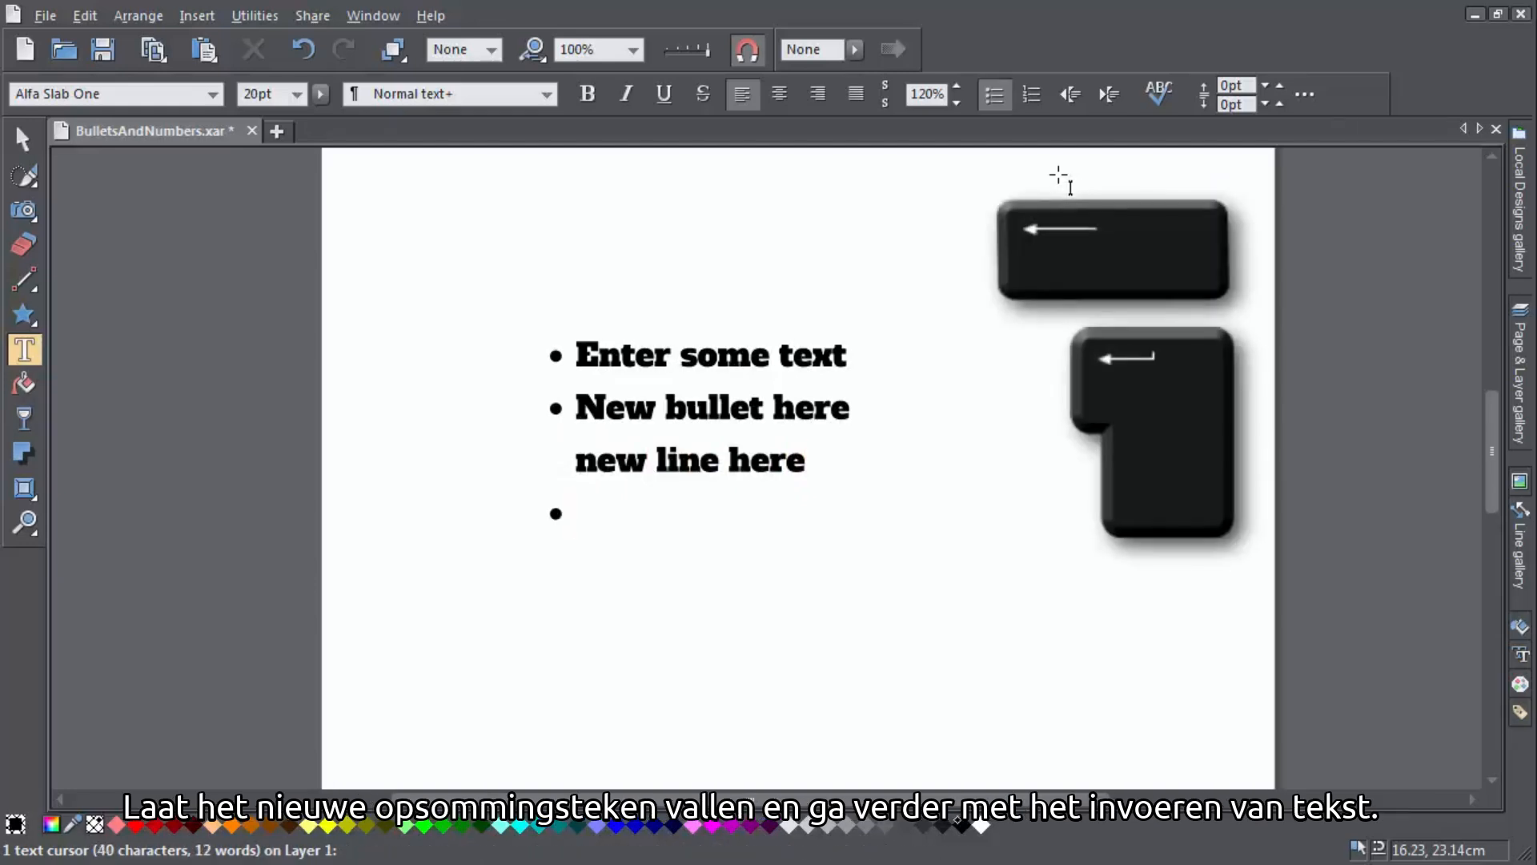
key(BackSpace)
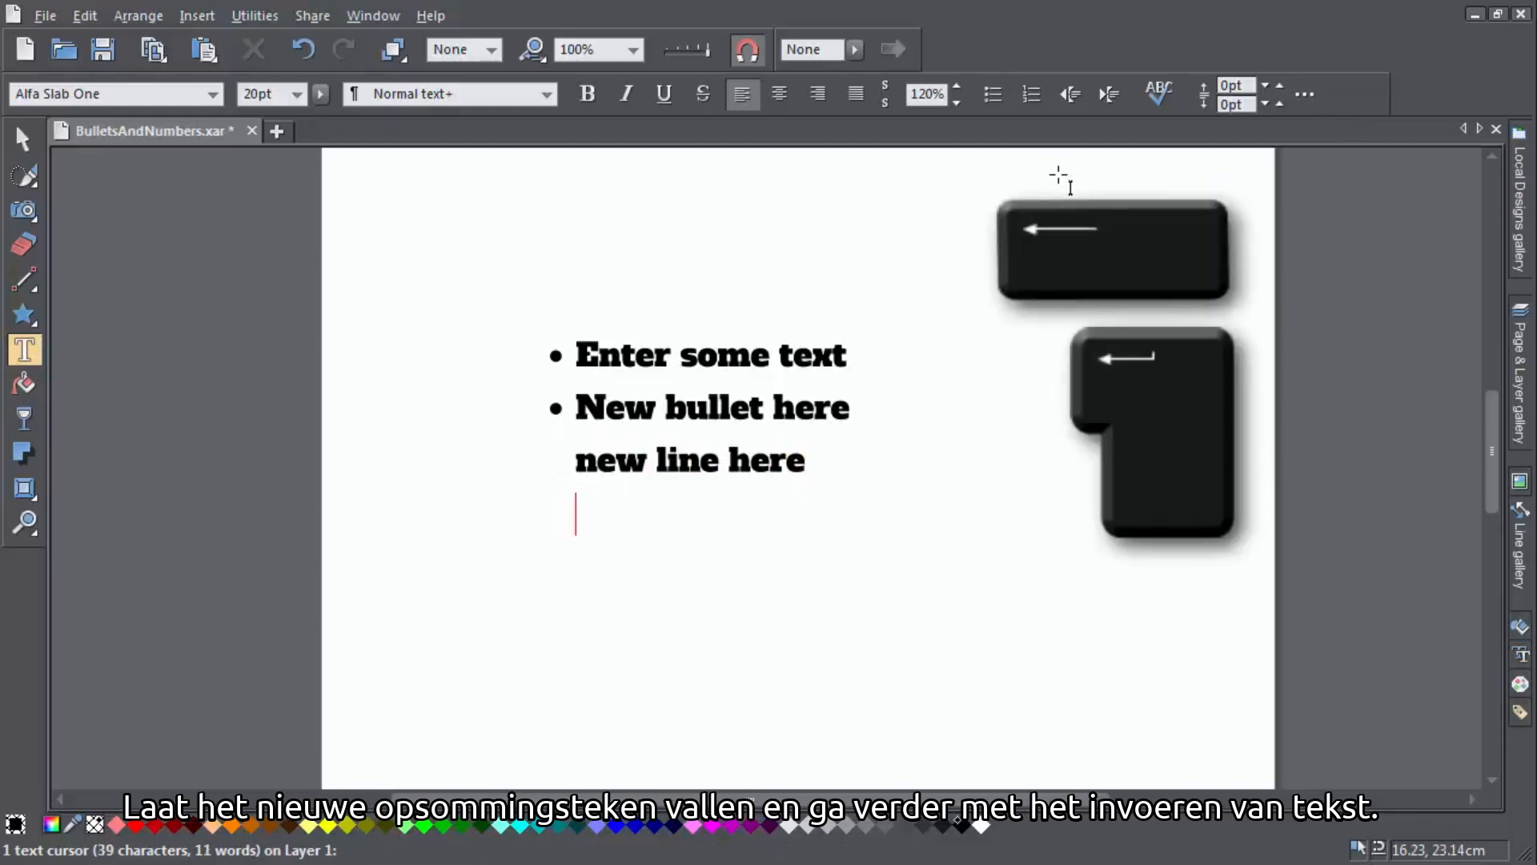
text(and some more)
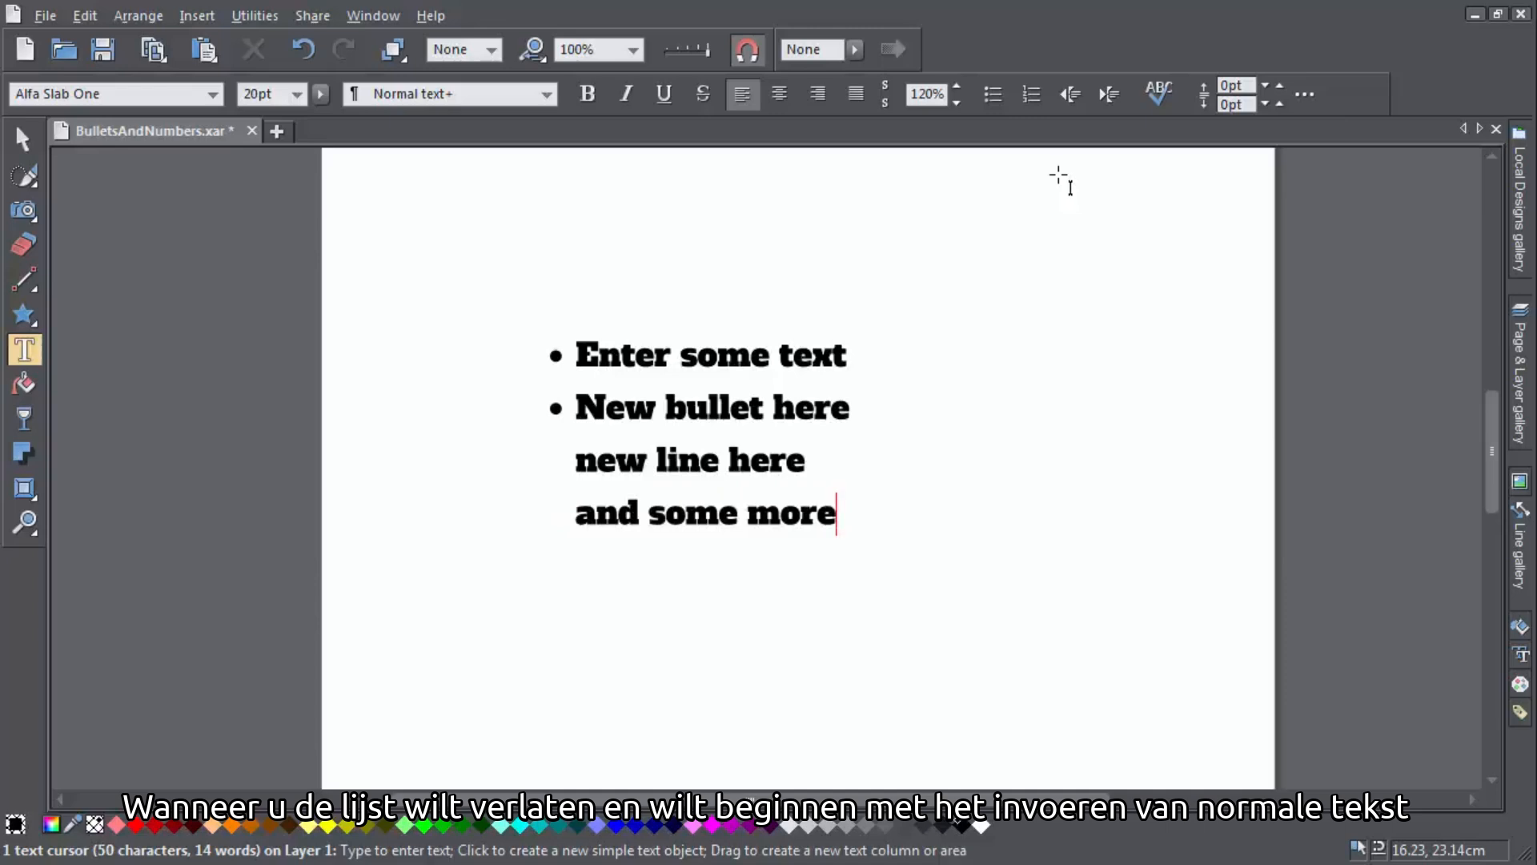
Leave the list and type 'Normal text here' as an ordinary unbulleted paragraph
key(Return)
key(Return)
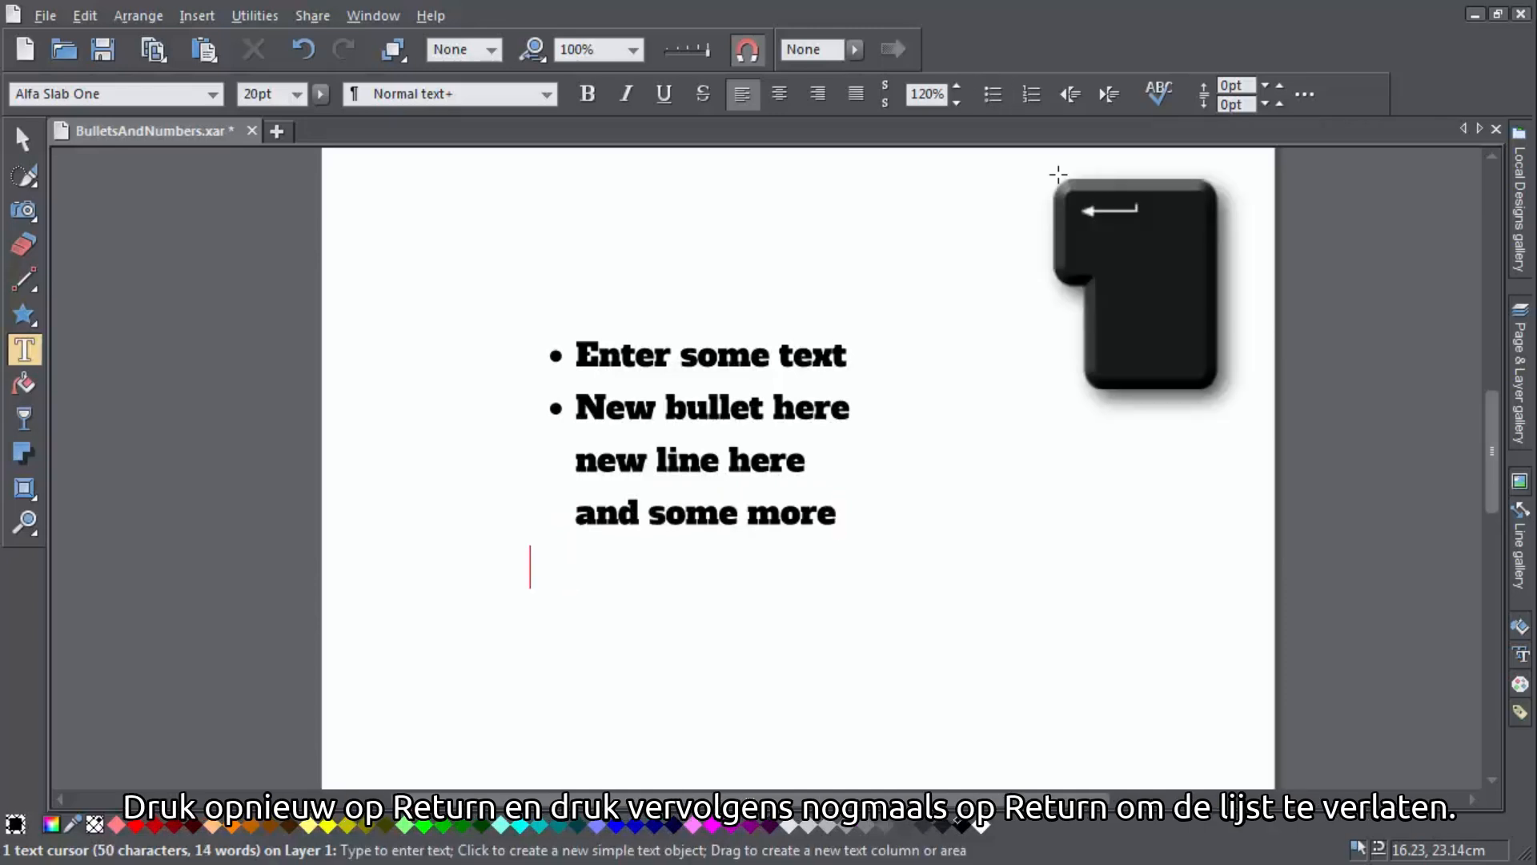
text(Normal te)
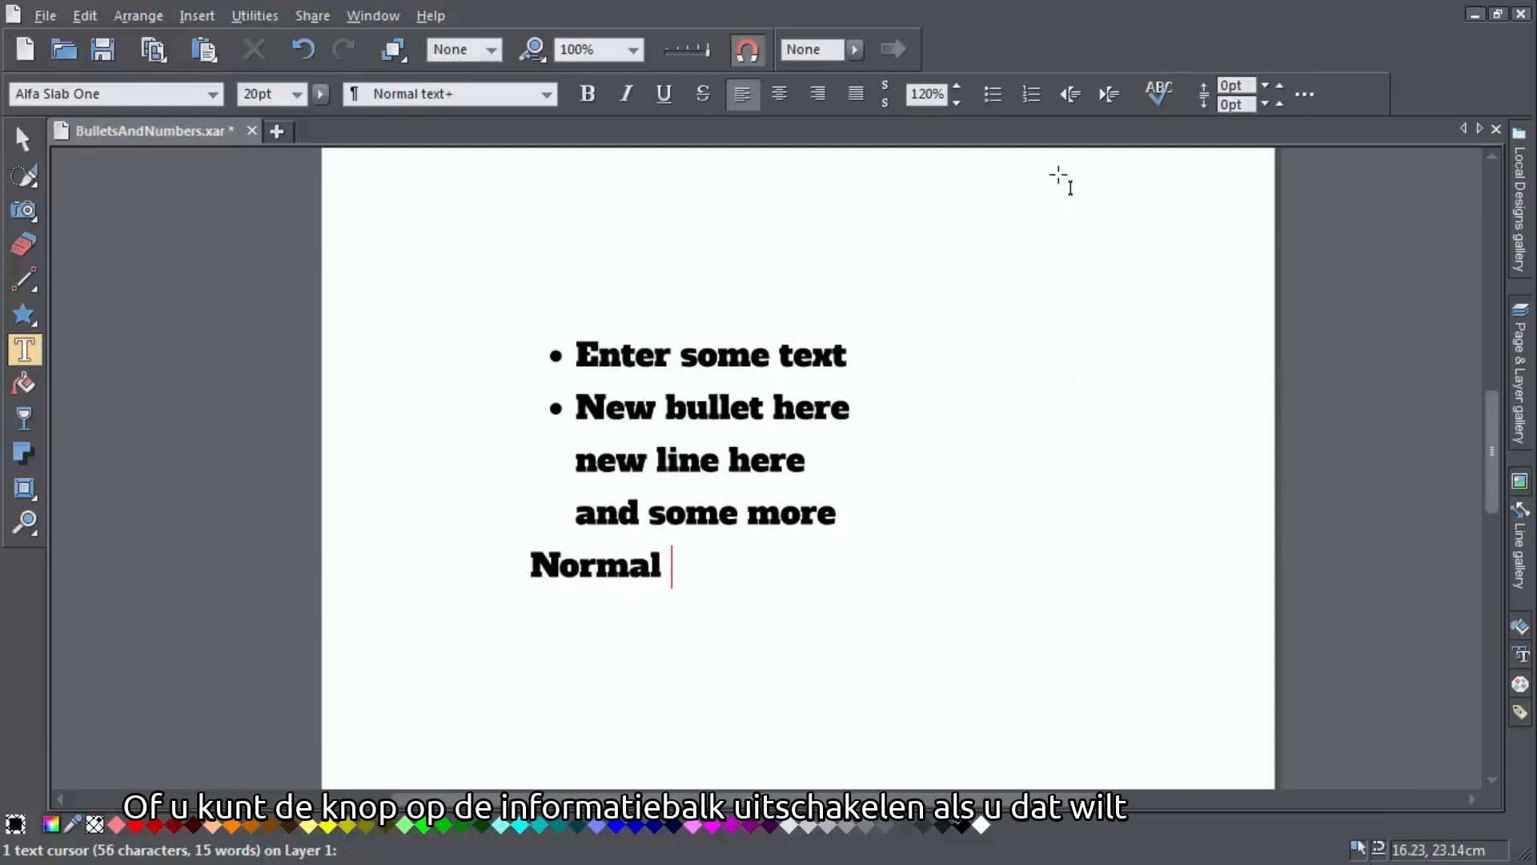
text(xt here)
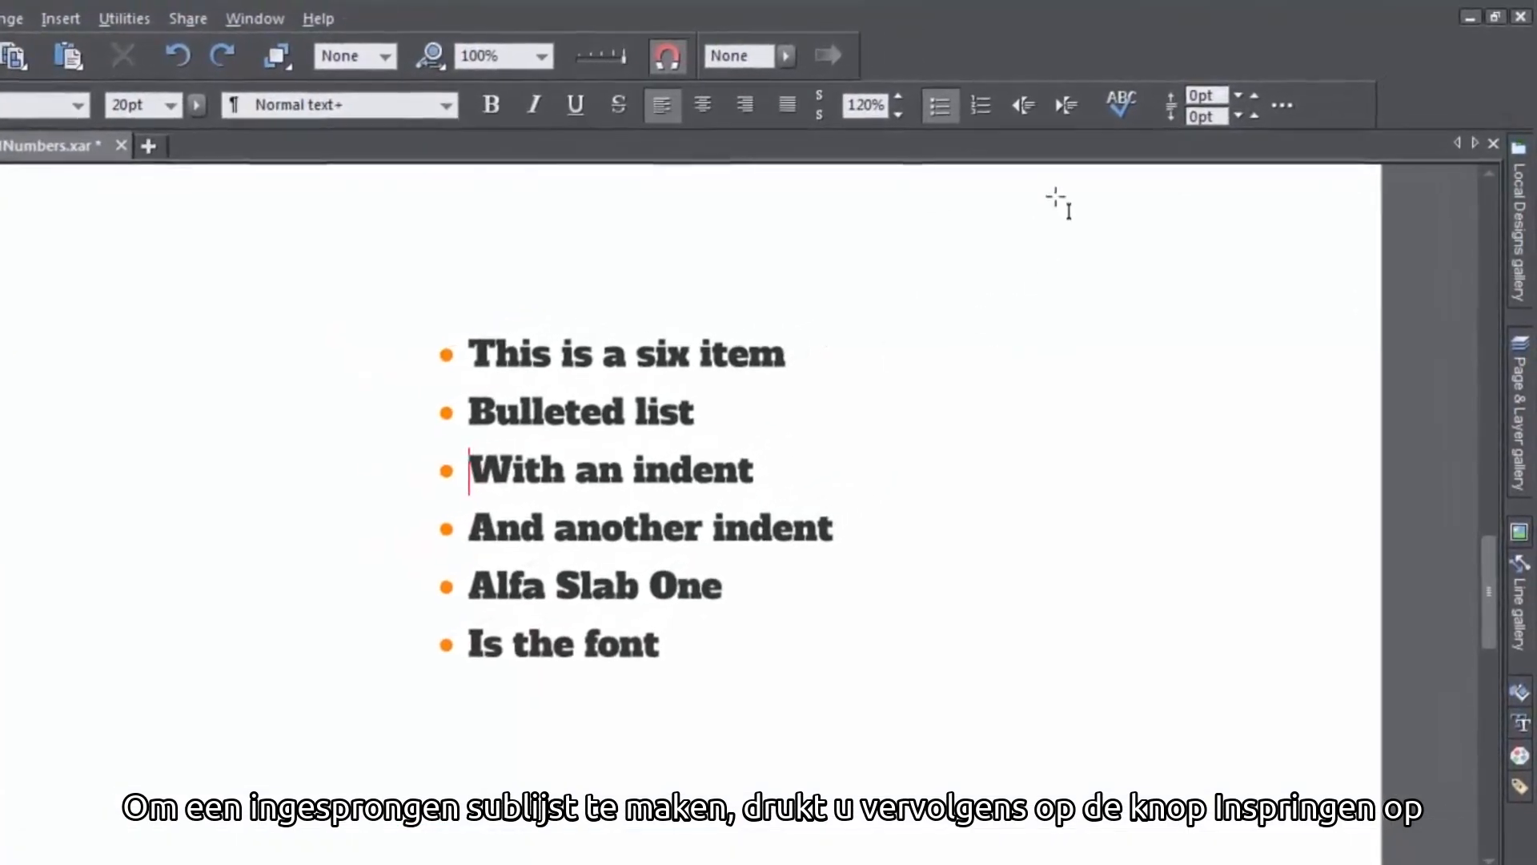
Indent the 'With an indent' and 'And another indent' items as sub-items of the bulleted list
click(1066, 107)
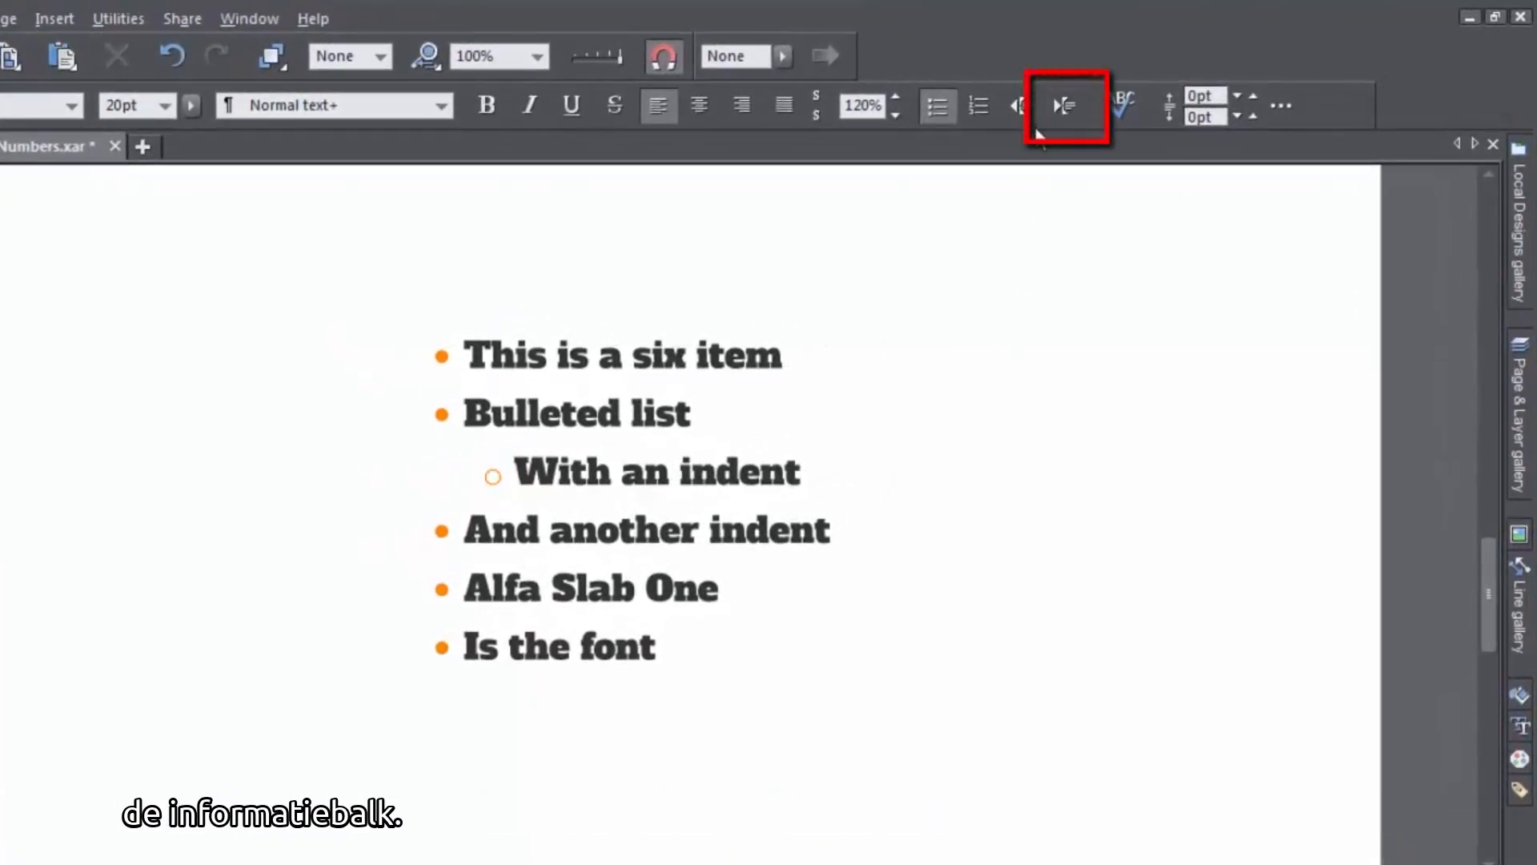
click(464, 532)
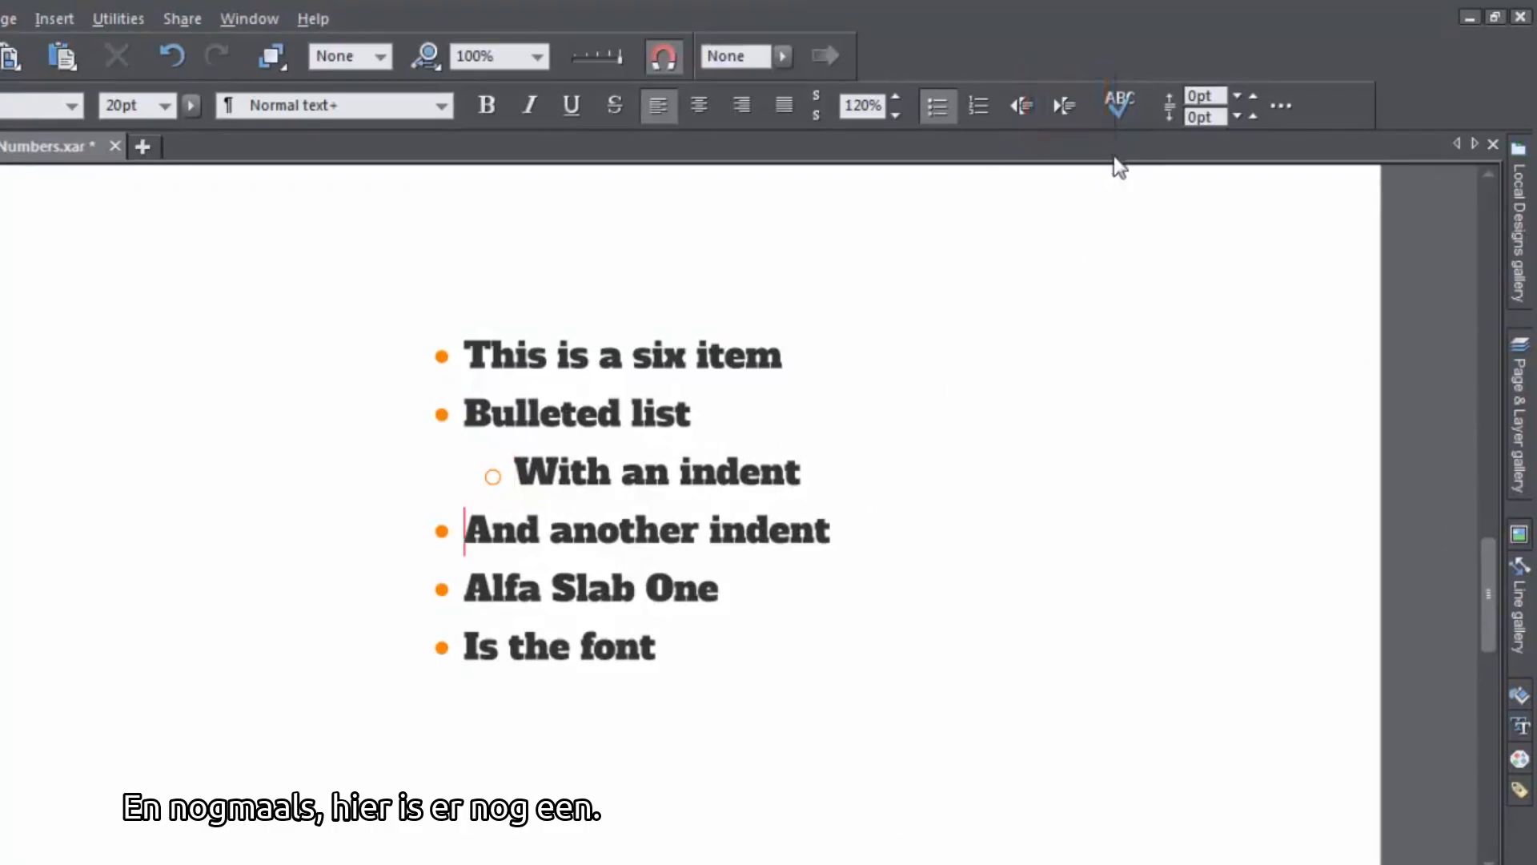
click(1065, 107)
click(1069, 113)
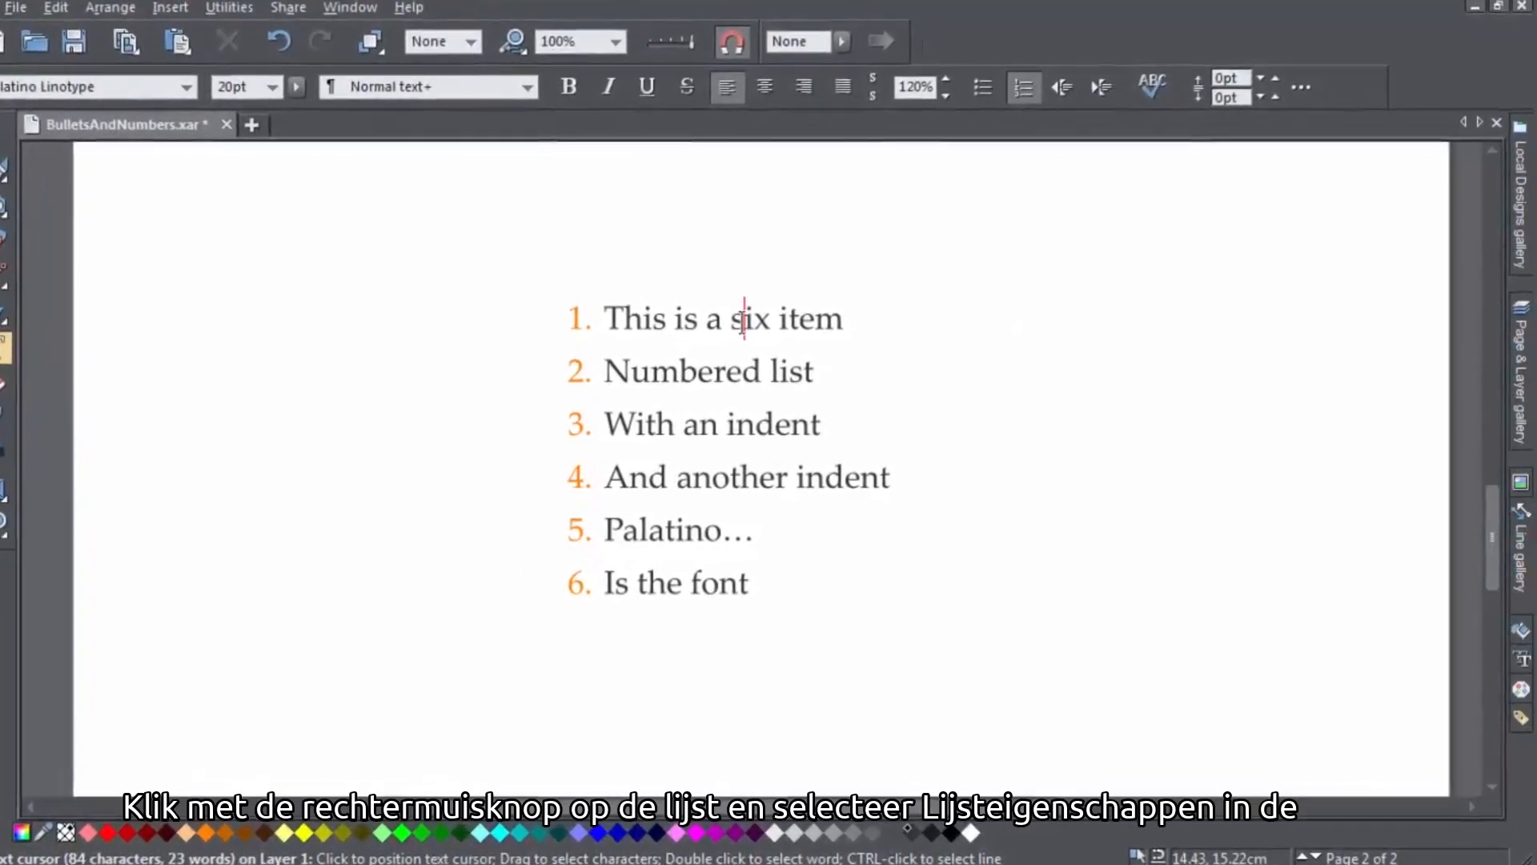
Open the numbered list's properties and try the a., b., c. and i., ii., iii. formats before returning to 1., 2., 3
right_click(743, 318)
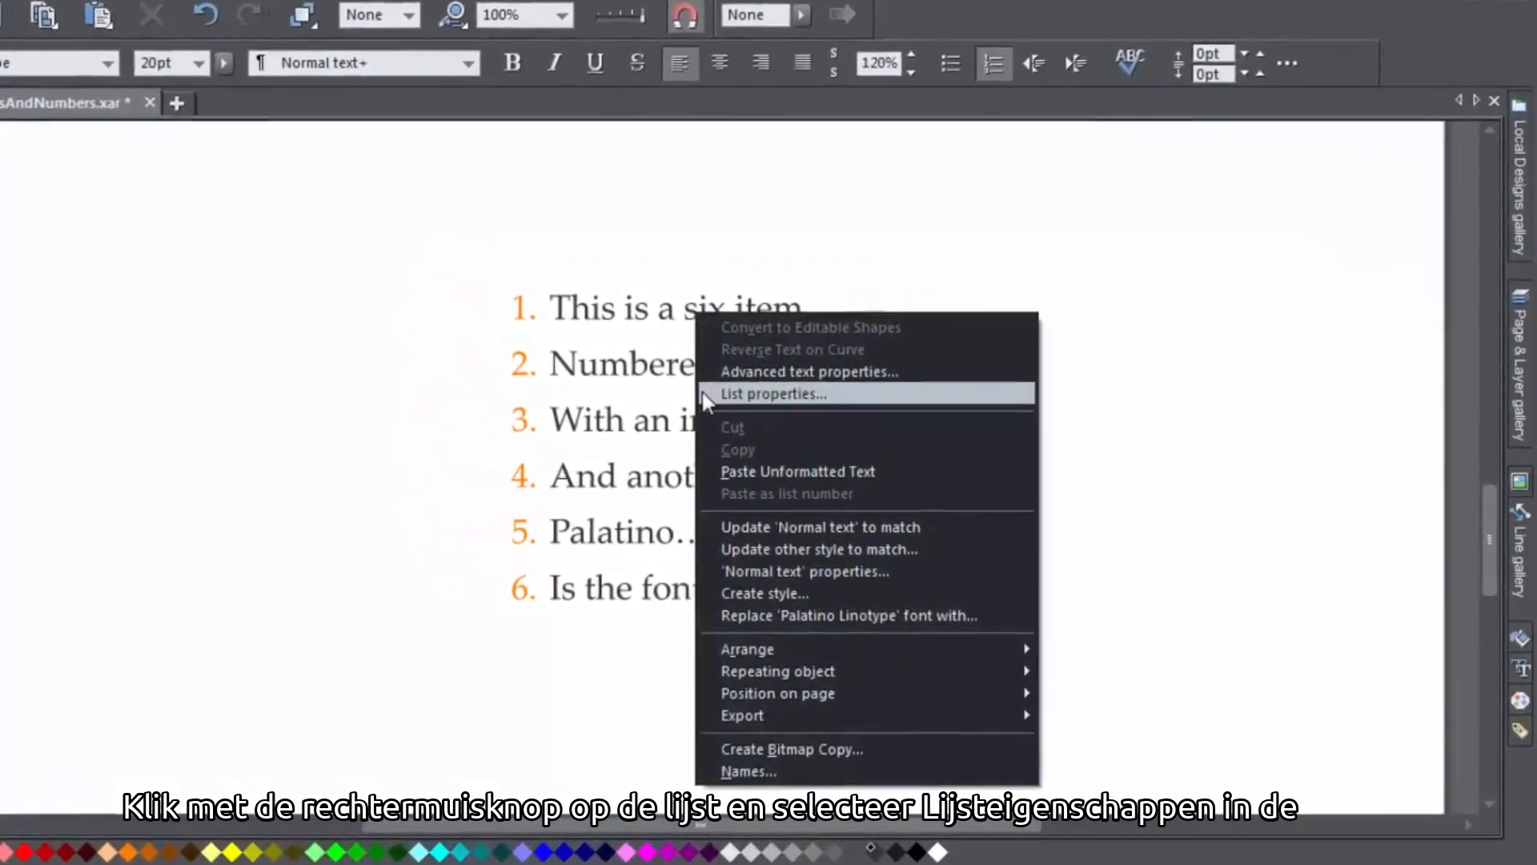
click(769, 394)
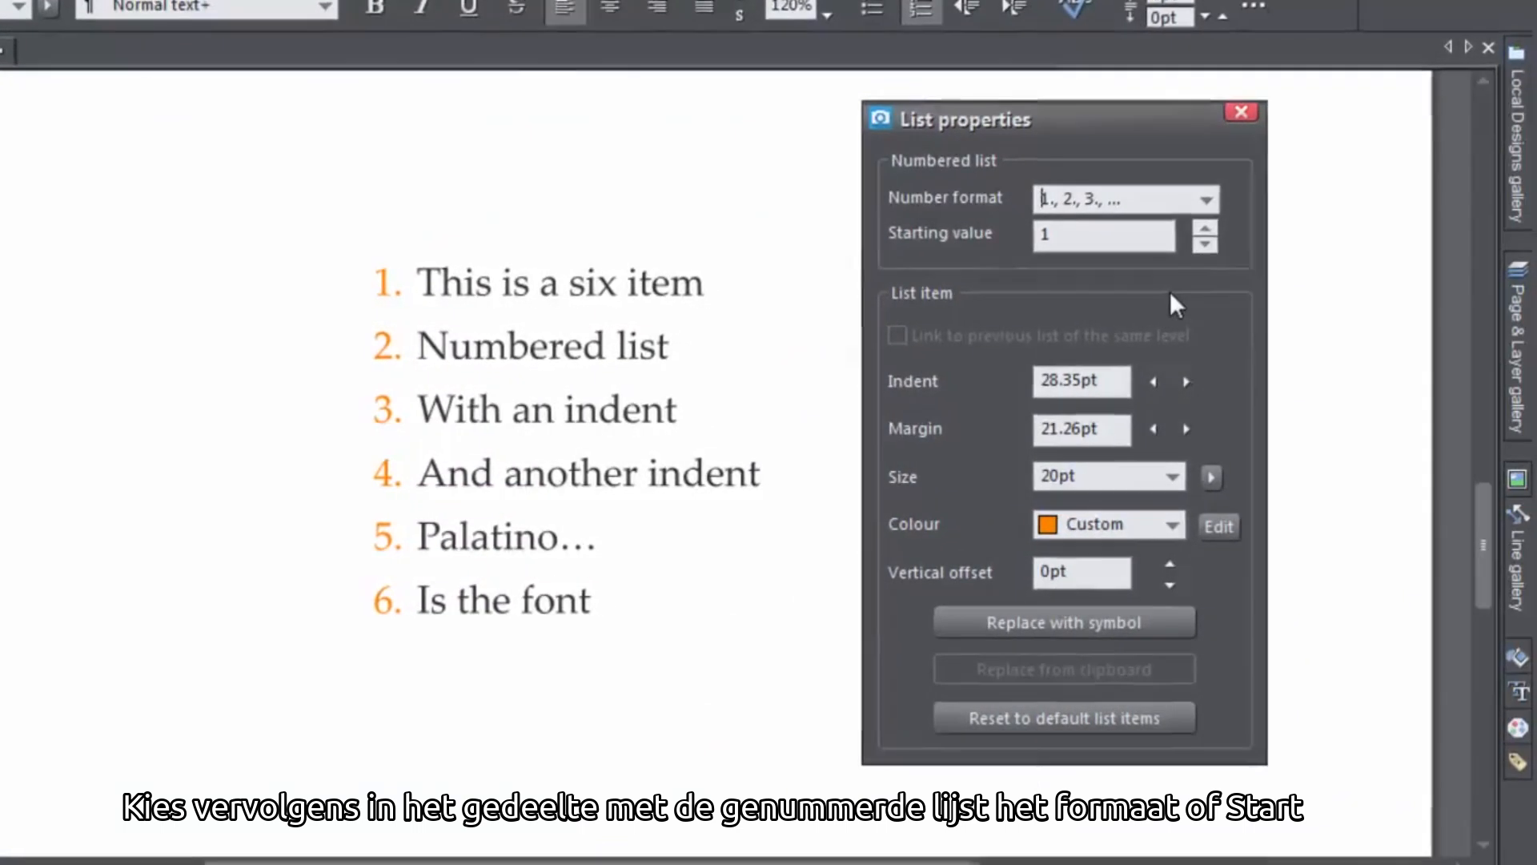
click(1206, 196)
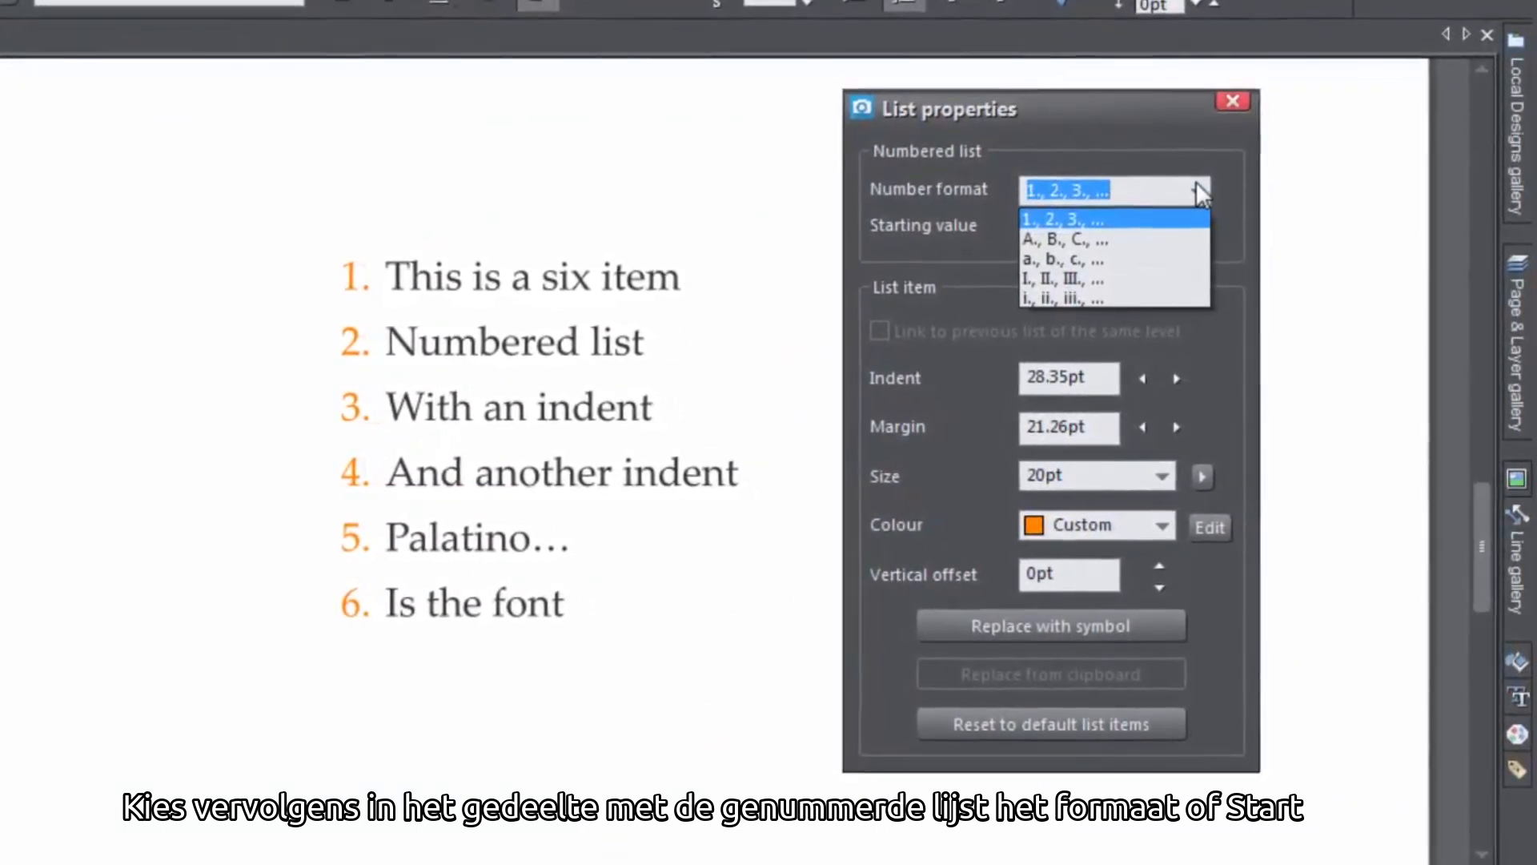
click(1170, 259)
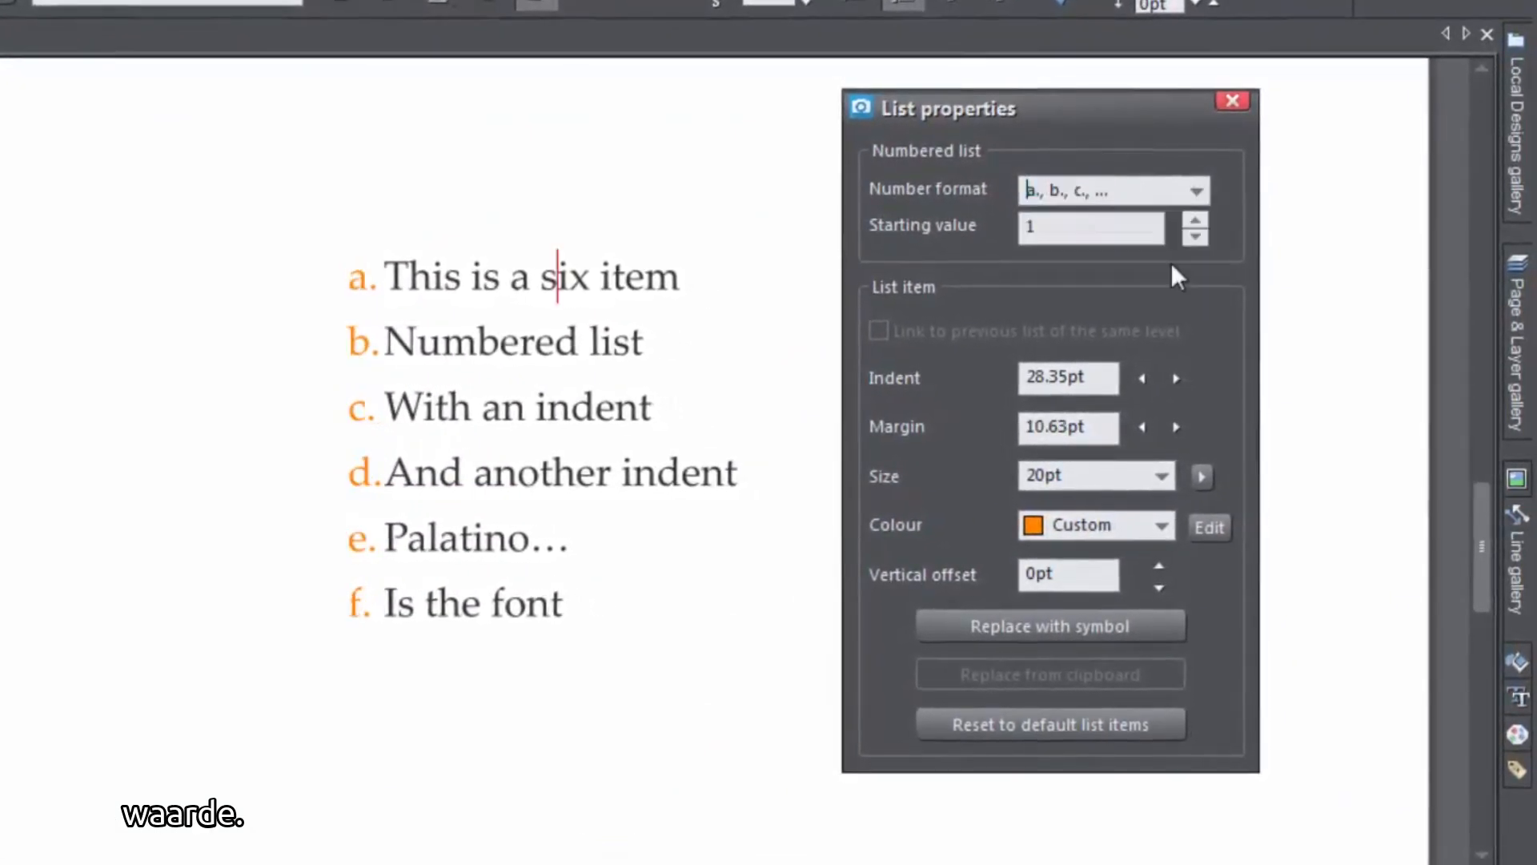
click(1203, 192)
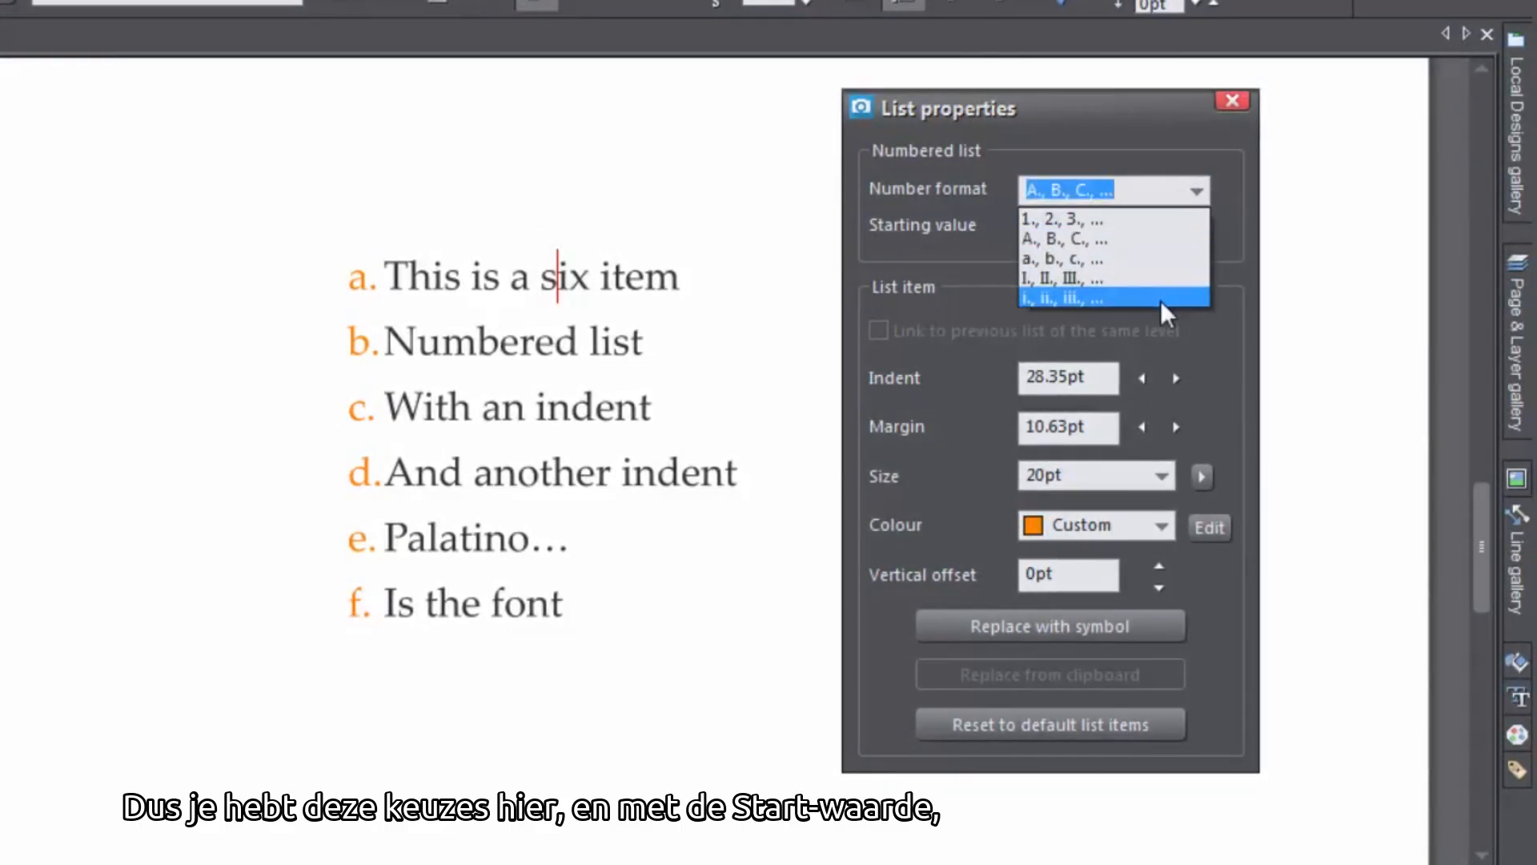
click(1160, 296)
click(1197, 196)
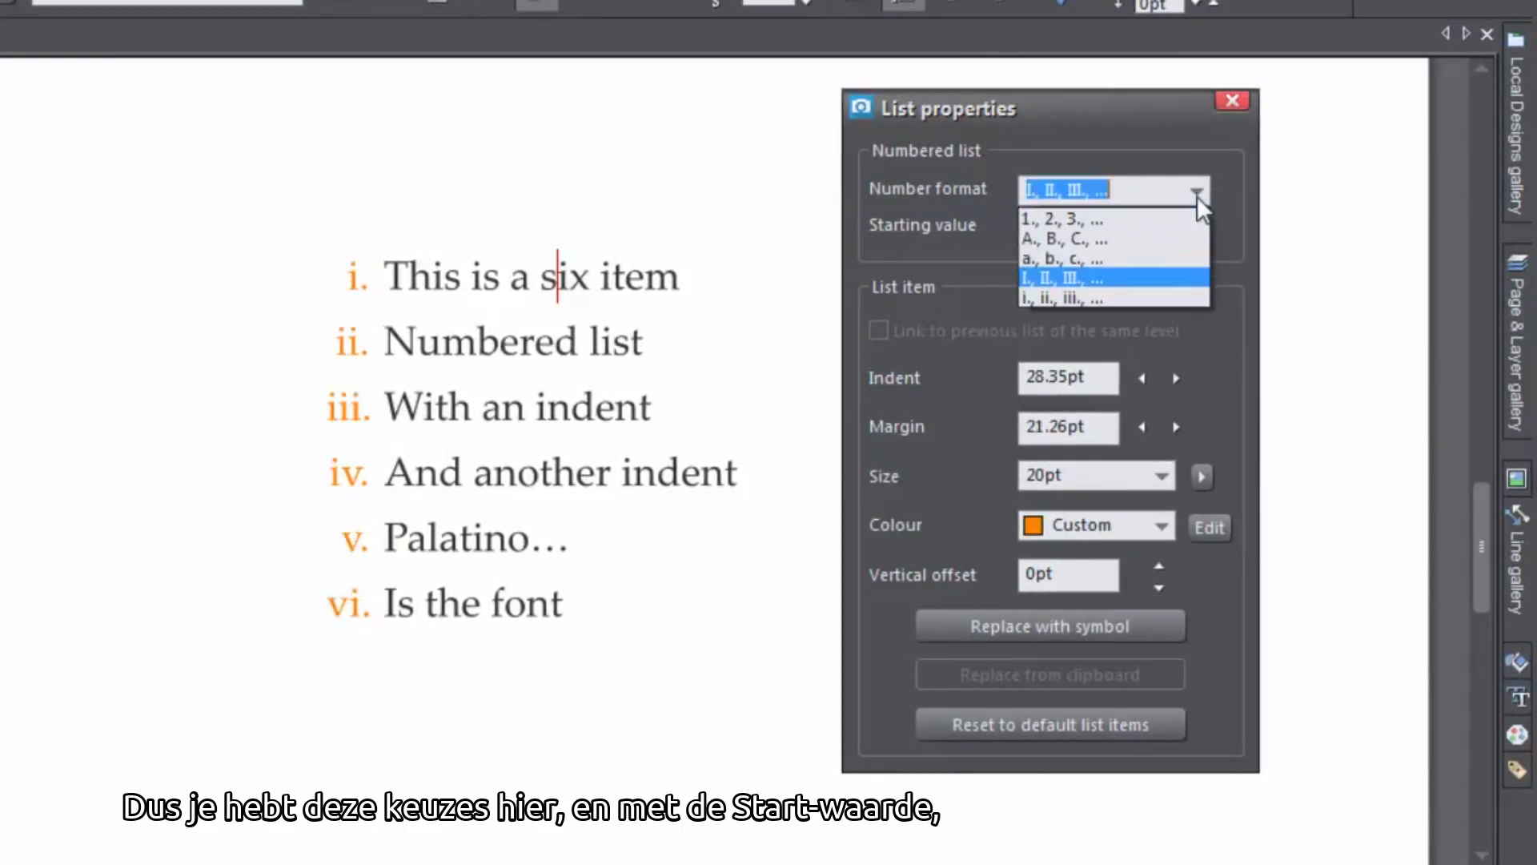
click(1191, 223)
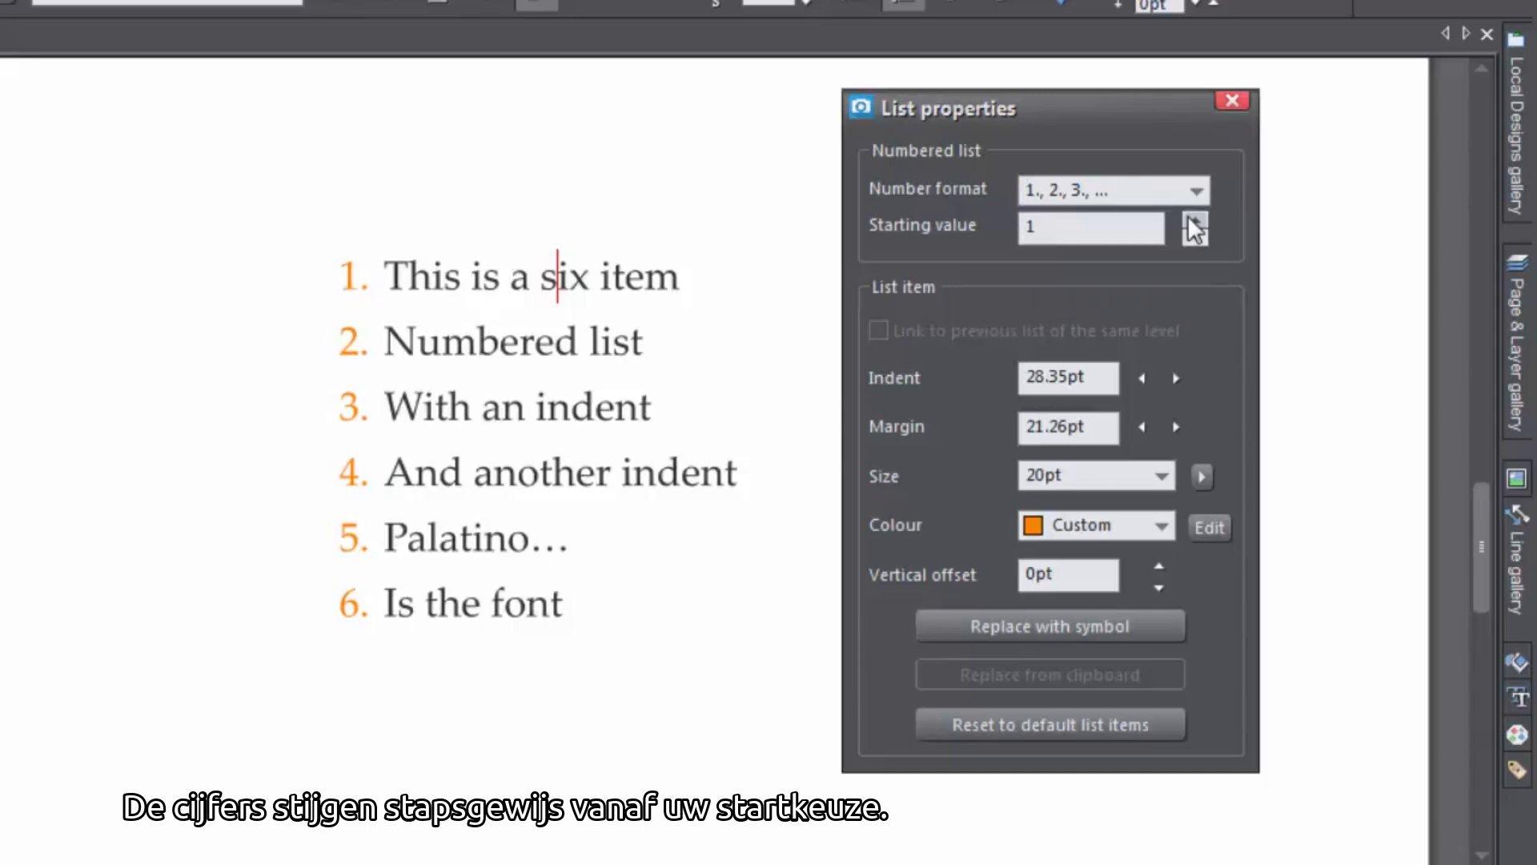
Set the numbered list's starting value to 5
click(1192, 222)
click(1193, 223)
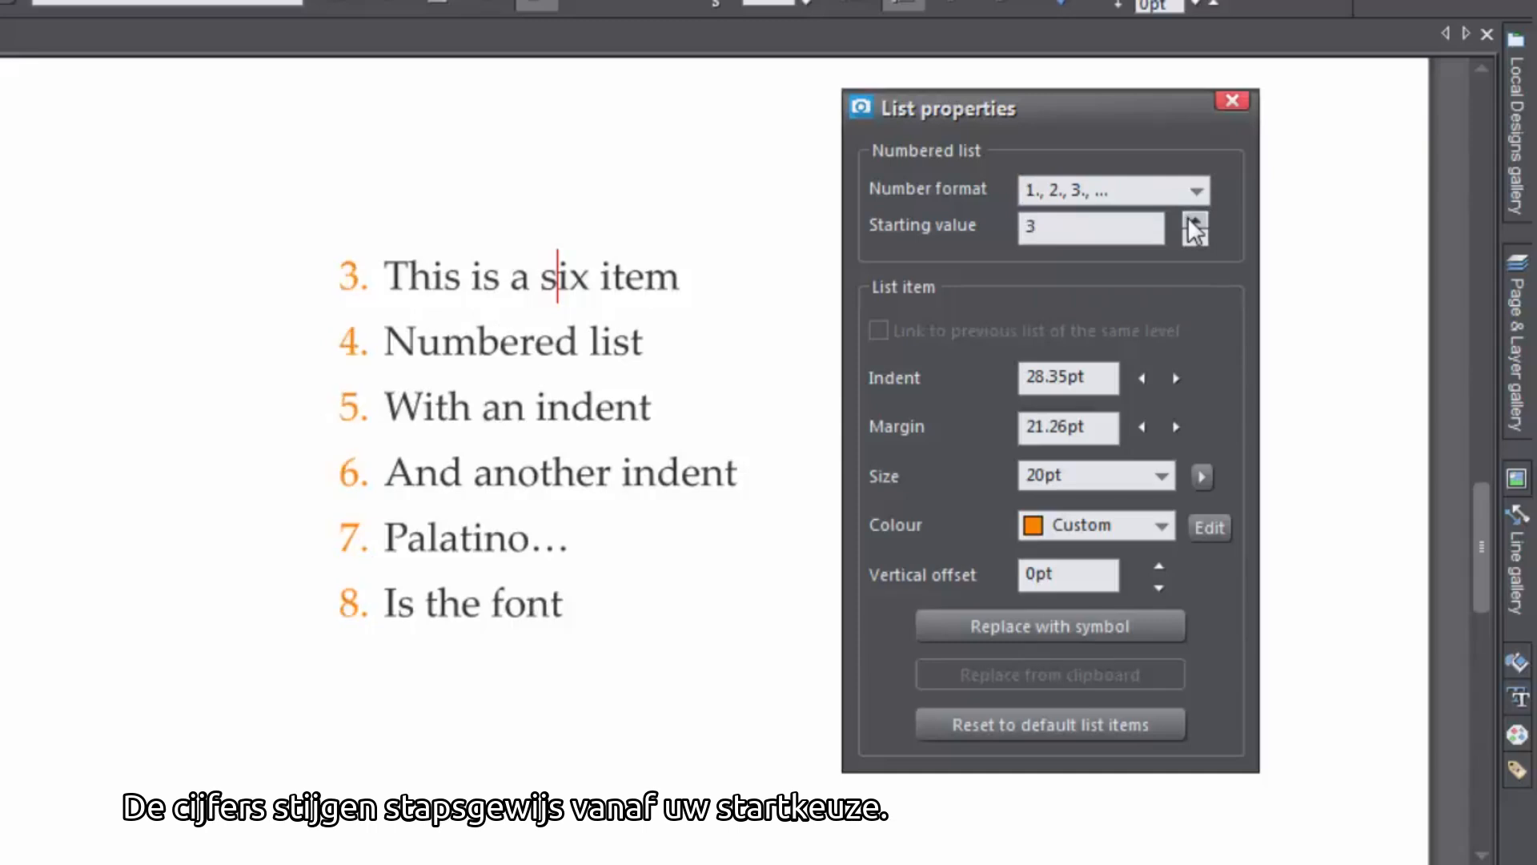
click(1193, 223)
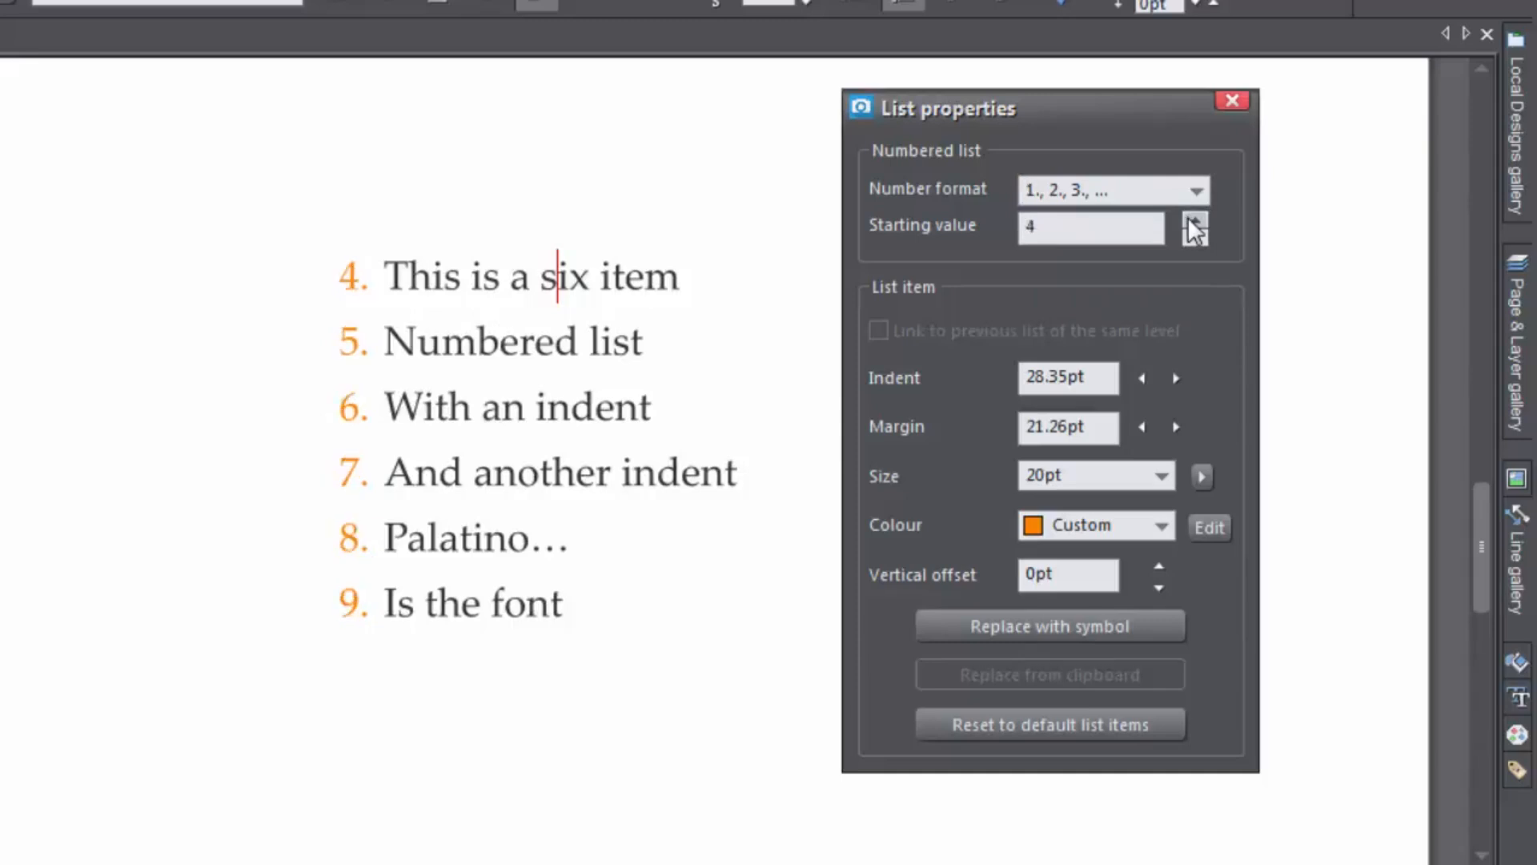
click(1193, 223)
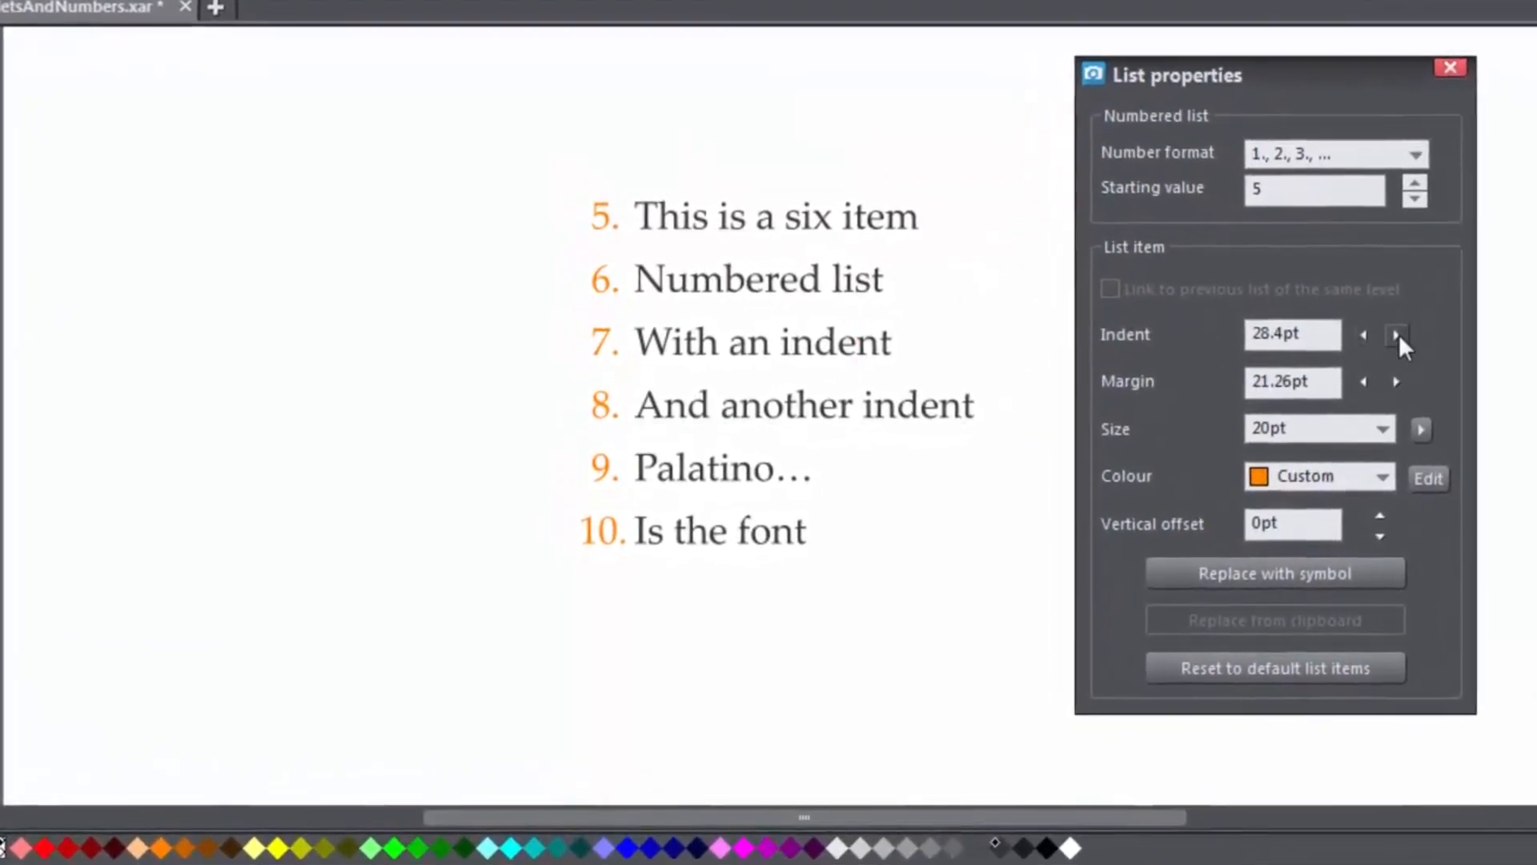
Increase the list item indent to 37.4pt
click(1390, 337)
click(1389, 337)
click(1400, 336)
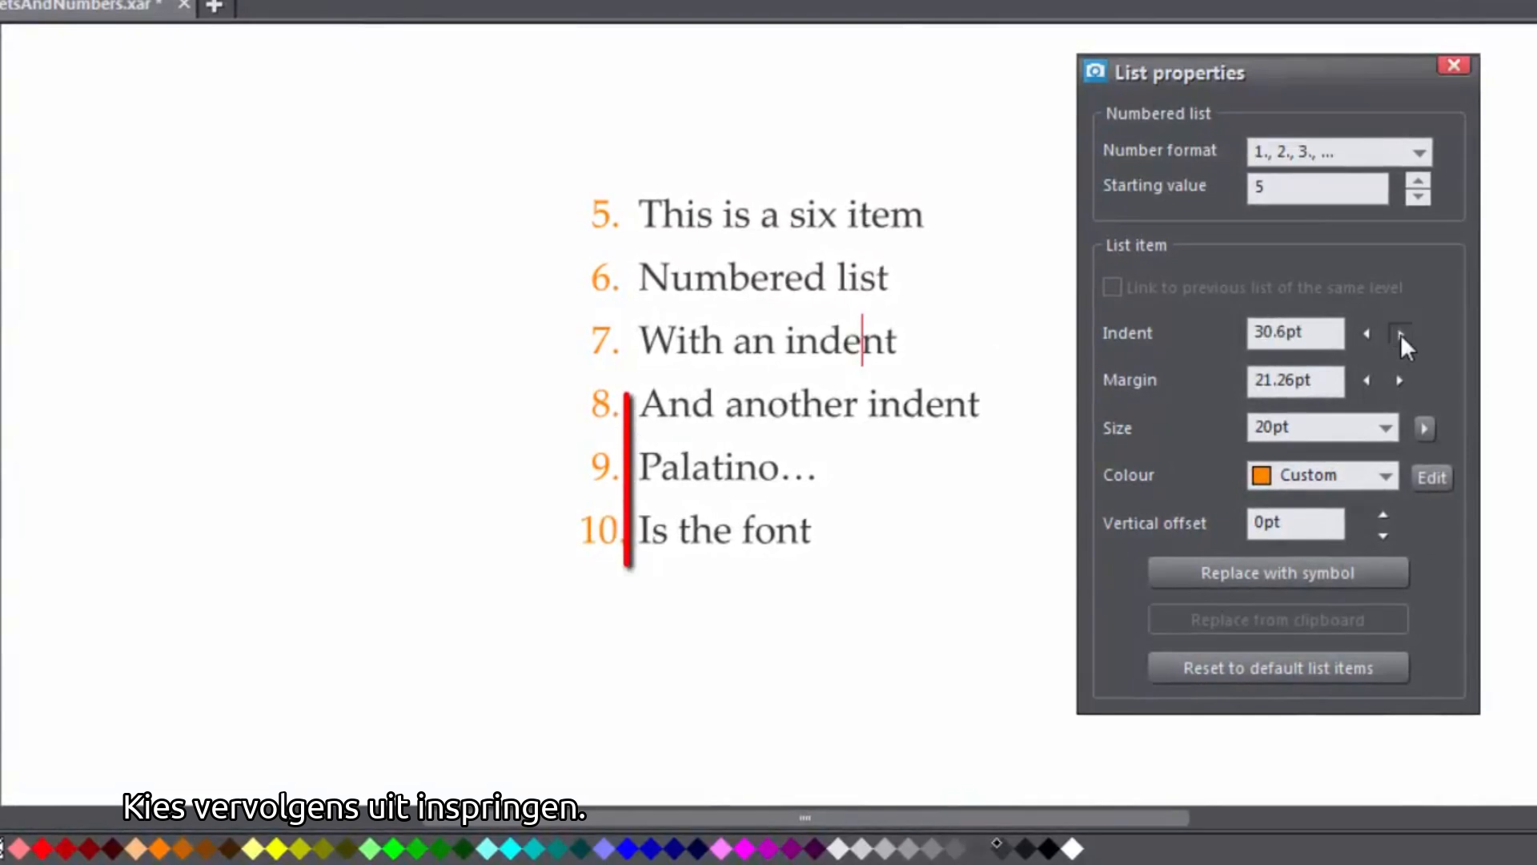
click(1400, 336)
click(1400, 336)
click(1400, 337)
click(1400, 334)
click(1400, 334)
click(1400, 334)
click(1400, 334)
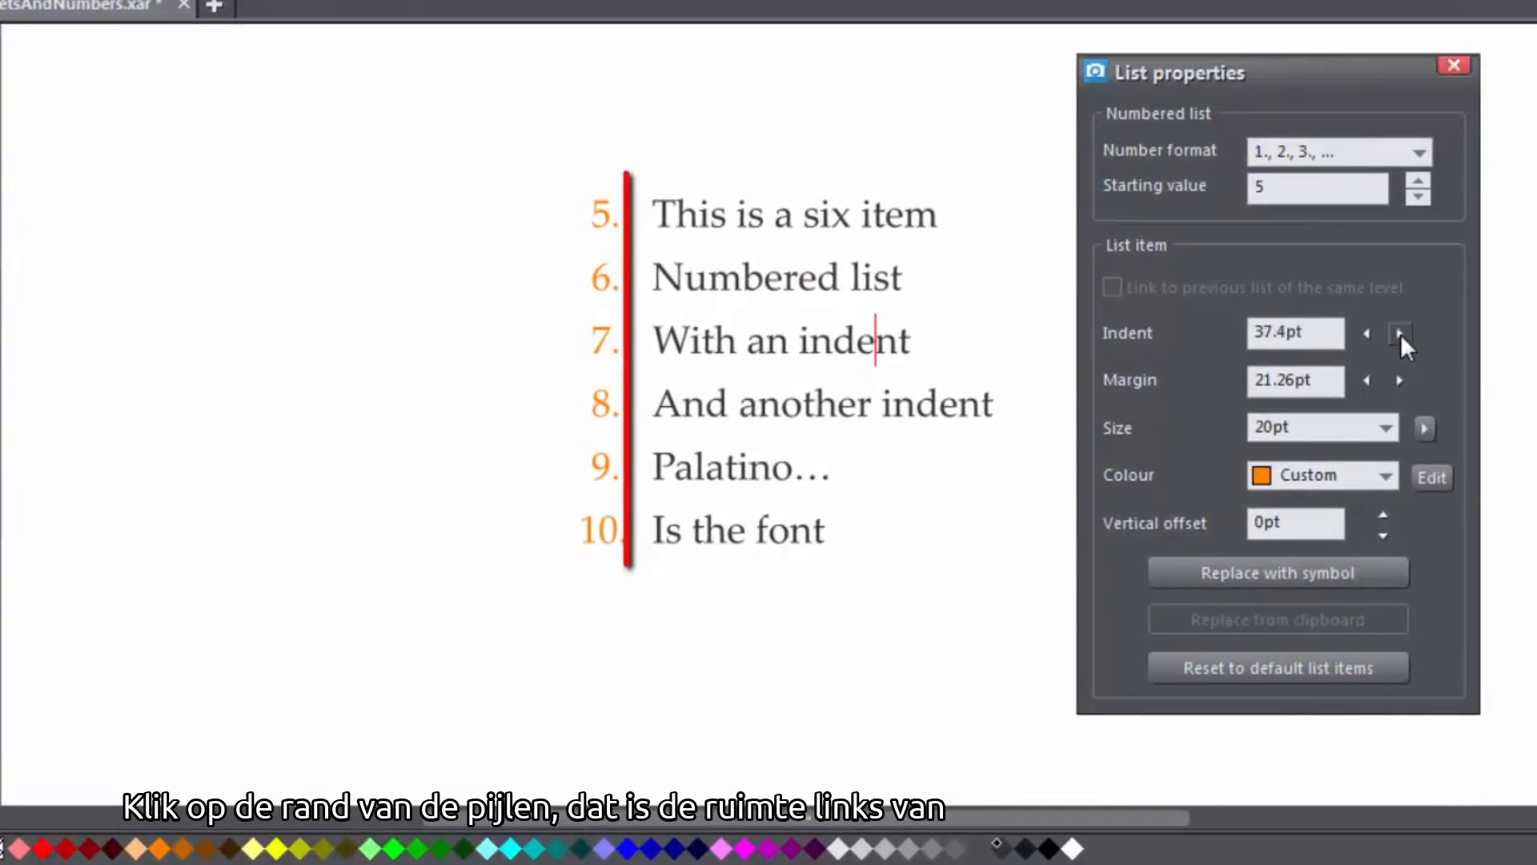
Decrease the list item margin to 15pt
click(1366, 380)
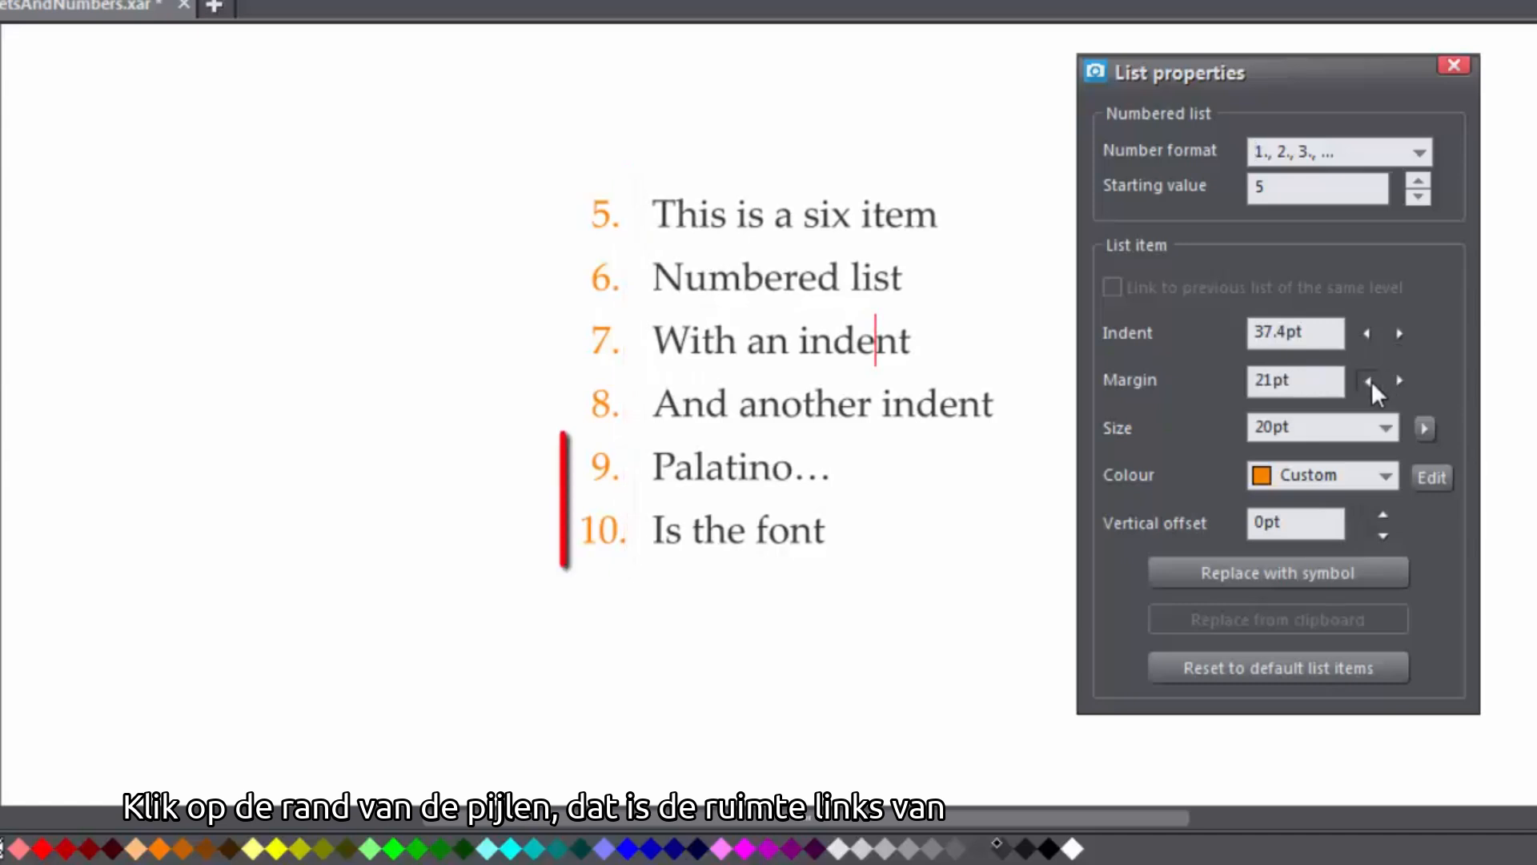
click(1367, 380)
click(1366, 380)
click(1366, 380)
click(1367, 381)
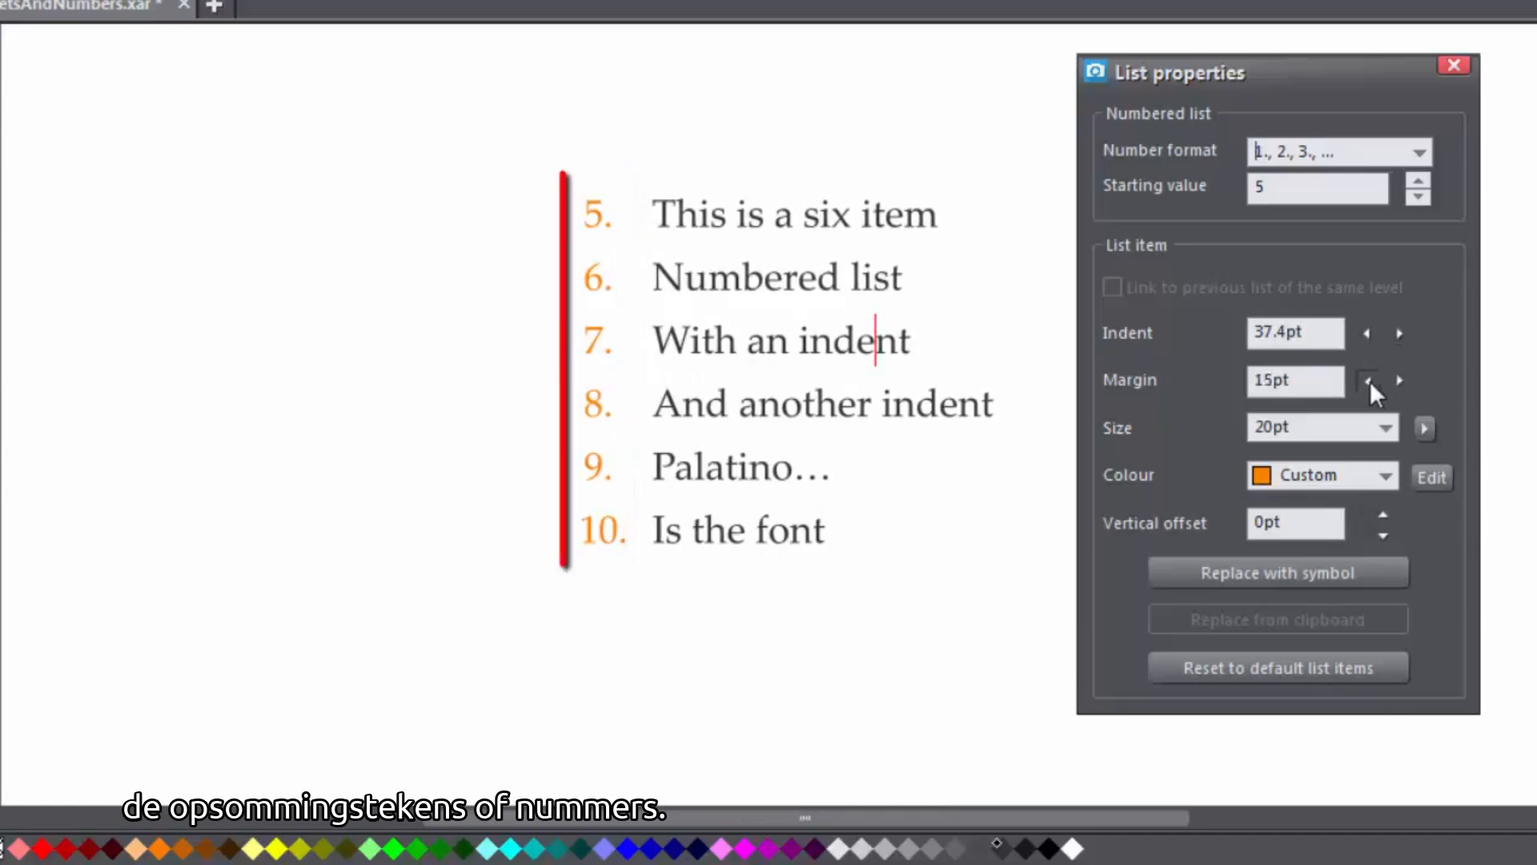
Set the list item number size to 28pt
click(1385, 424)
click(1300, 661)
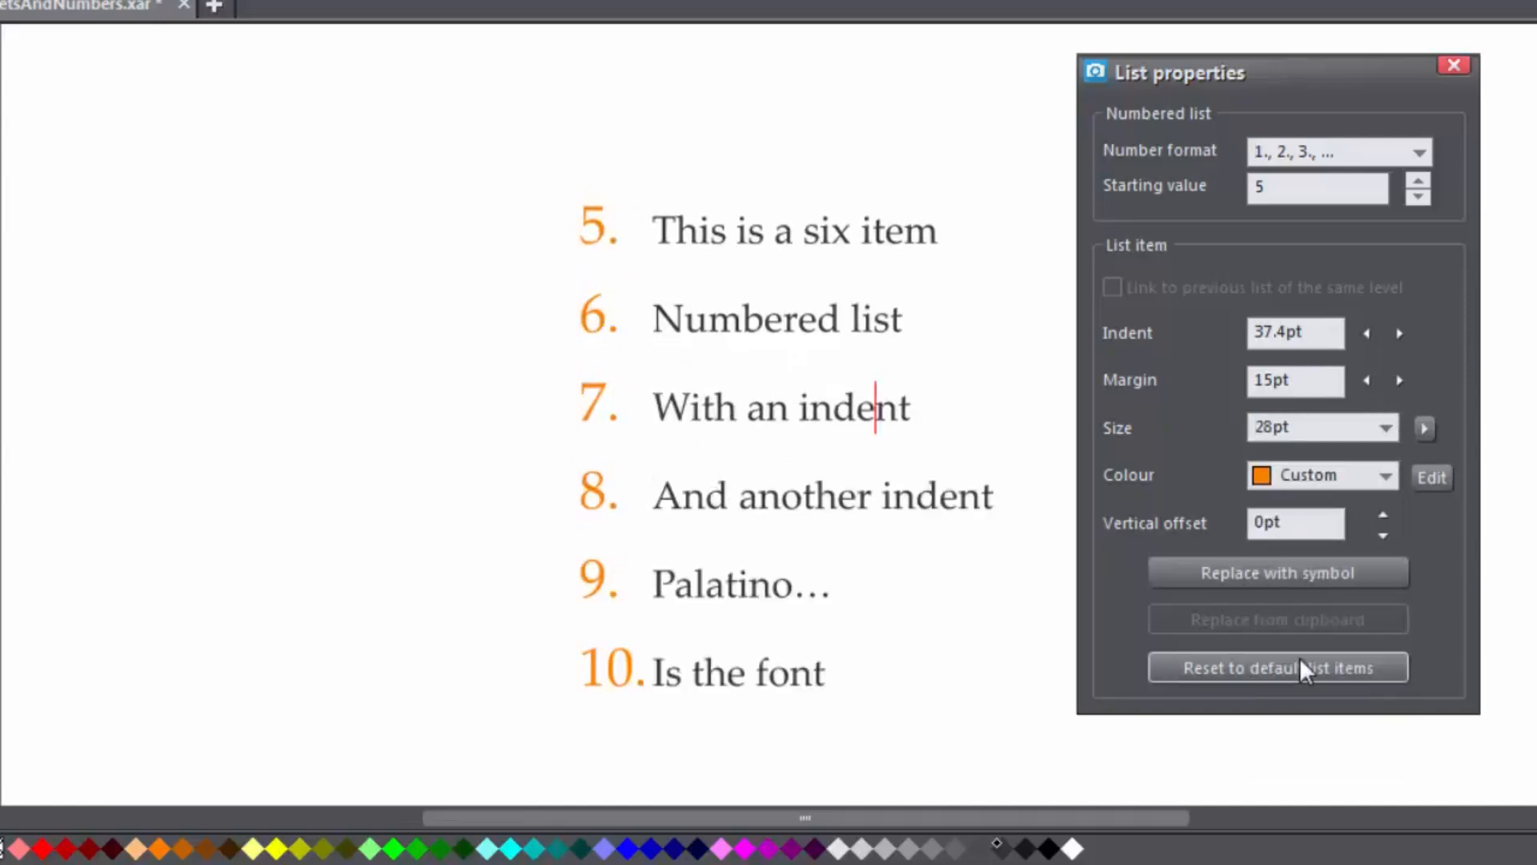
Open the colour editor for the list item colour and close it again
click(1386, 475)
click(1421, 476)
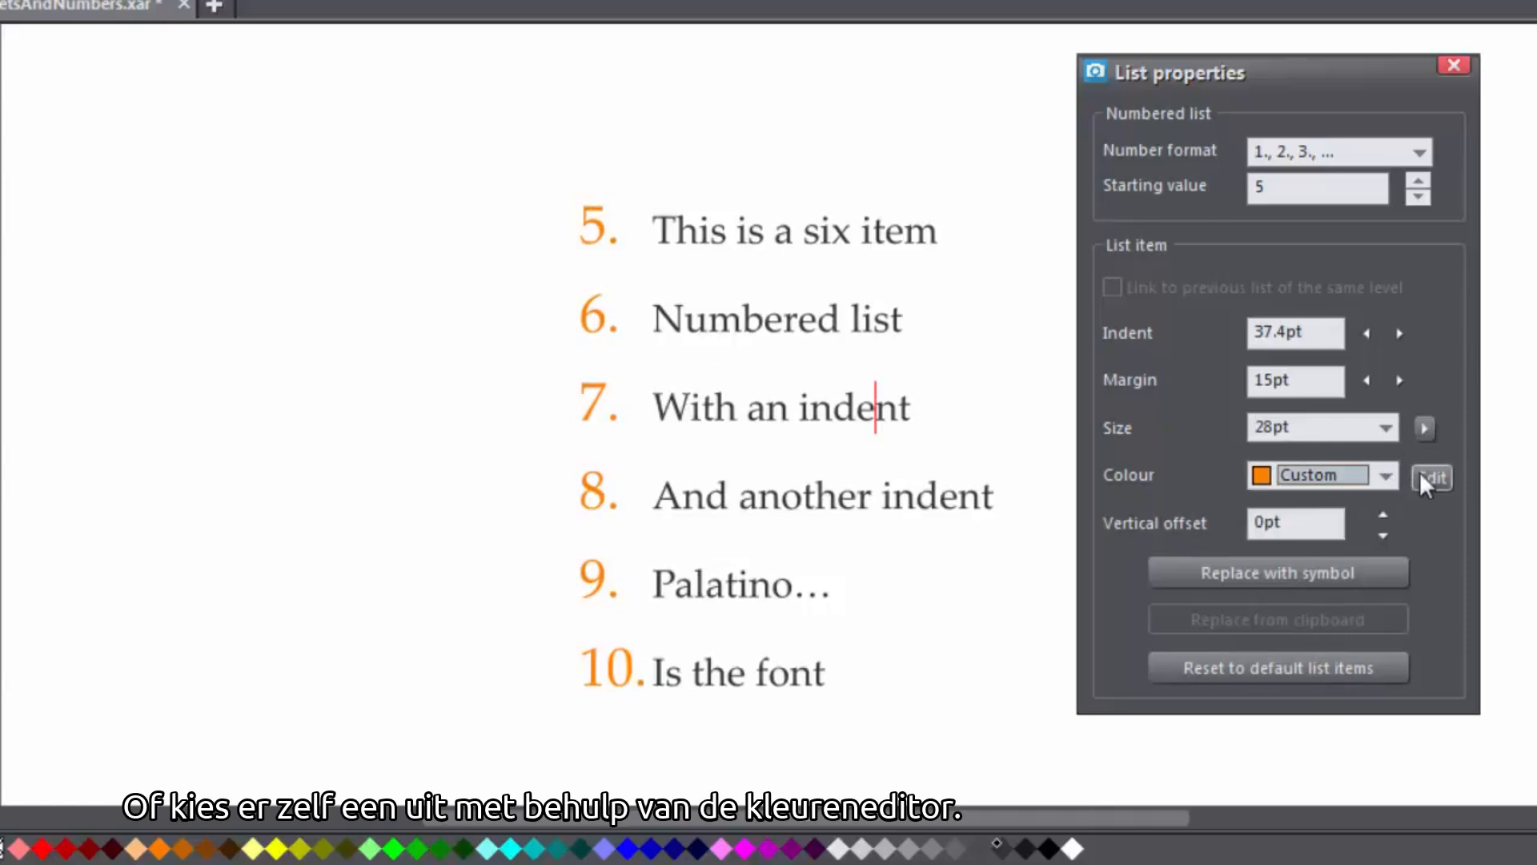
click(1421, 477)
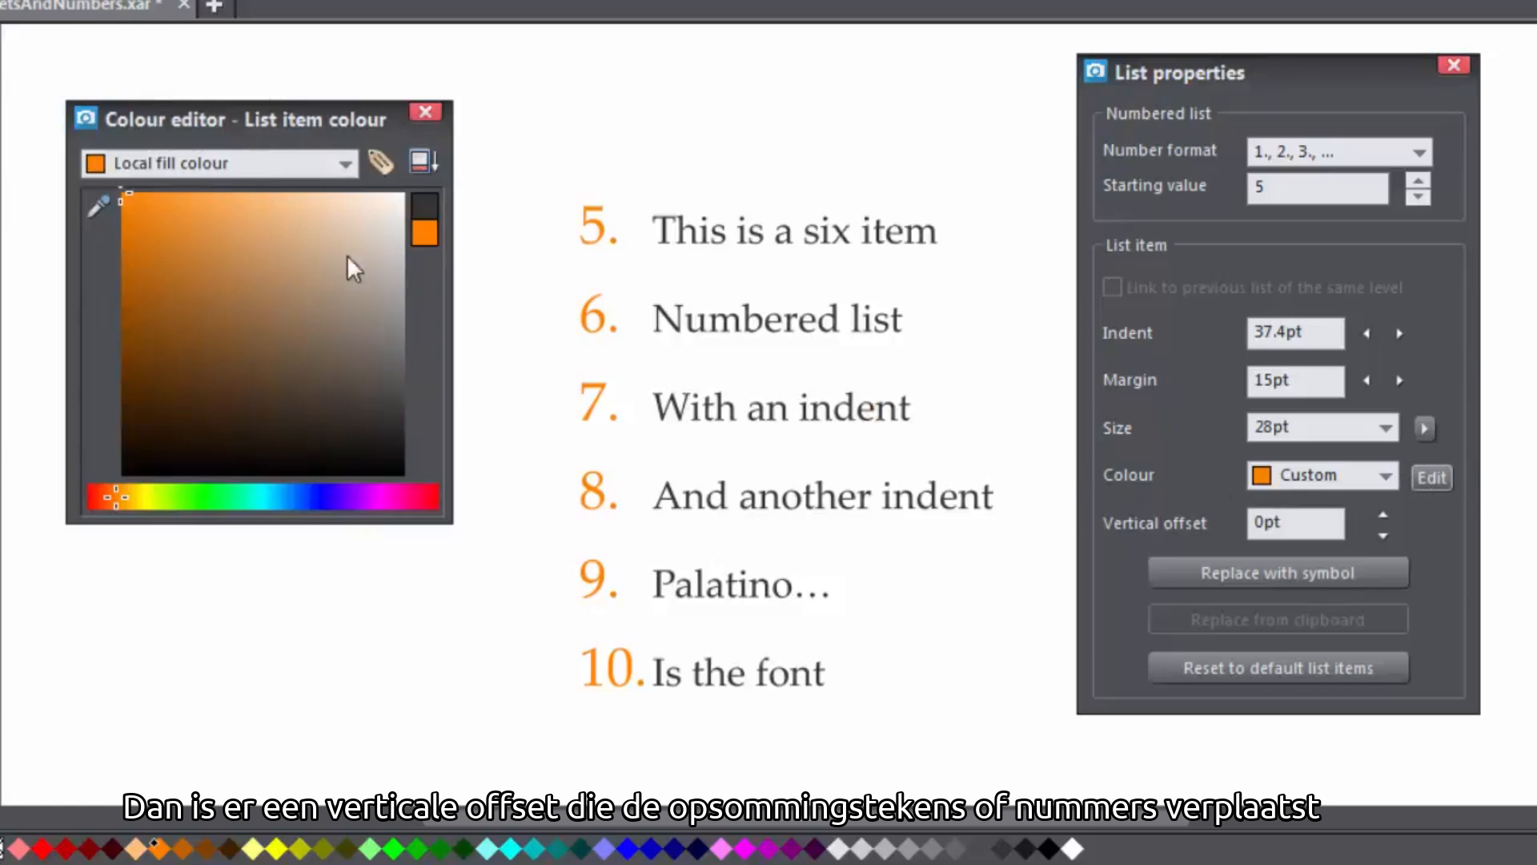
click(427, 113)
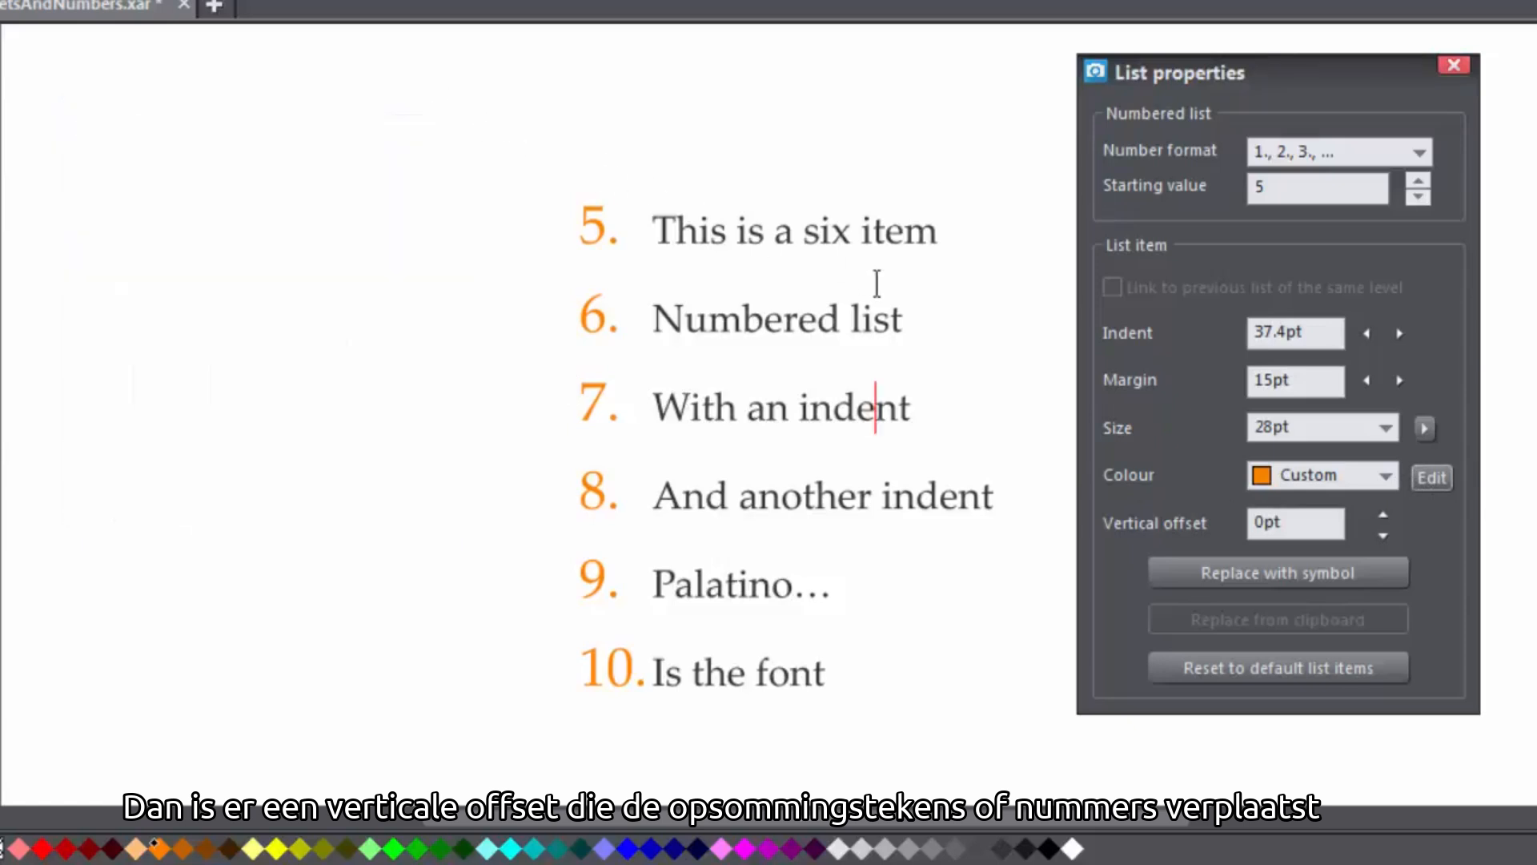
Set the list item vertical offset to -0.4pt
click(1383, 535)
click(1383, 535)
click(1379, 510)
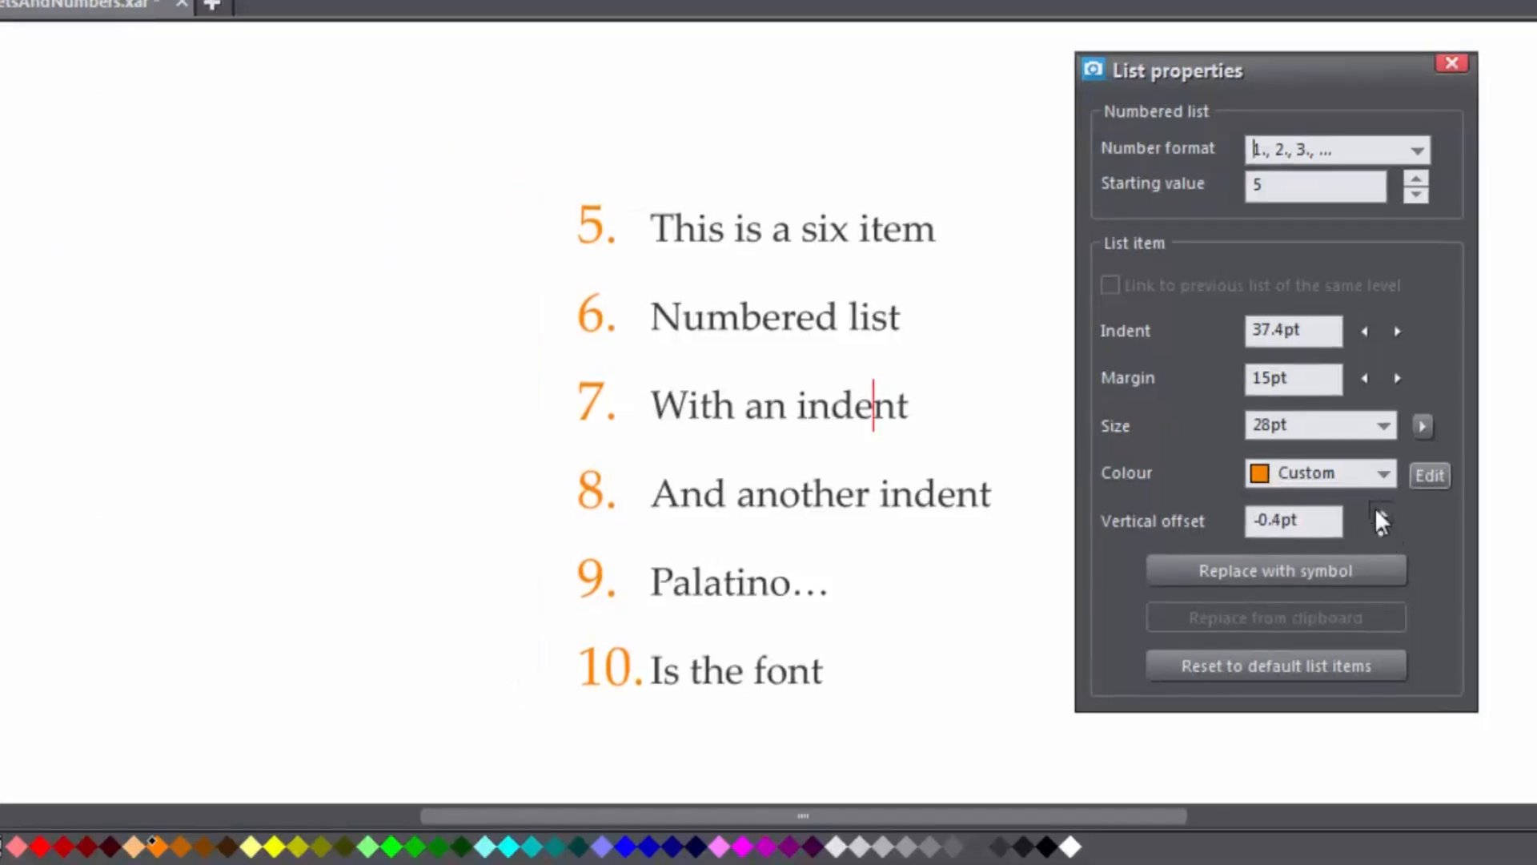
Replace the list bullets with the owl symbol from the Font Awesome Brand Icons symbol chooser
click(1379, 510)
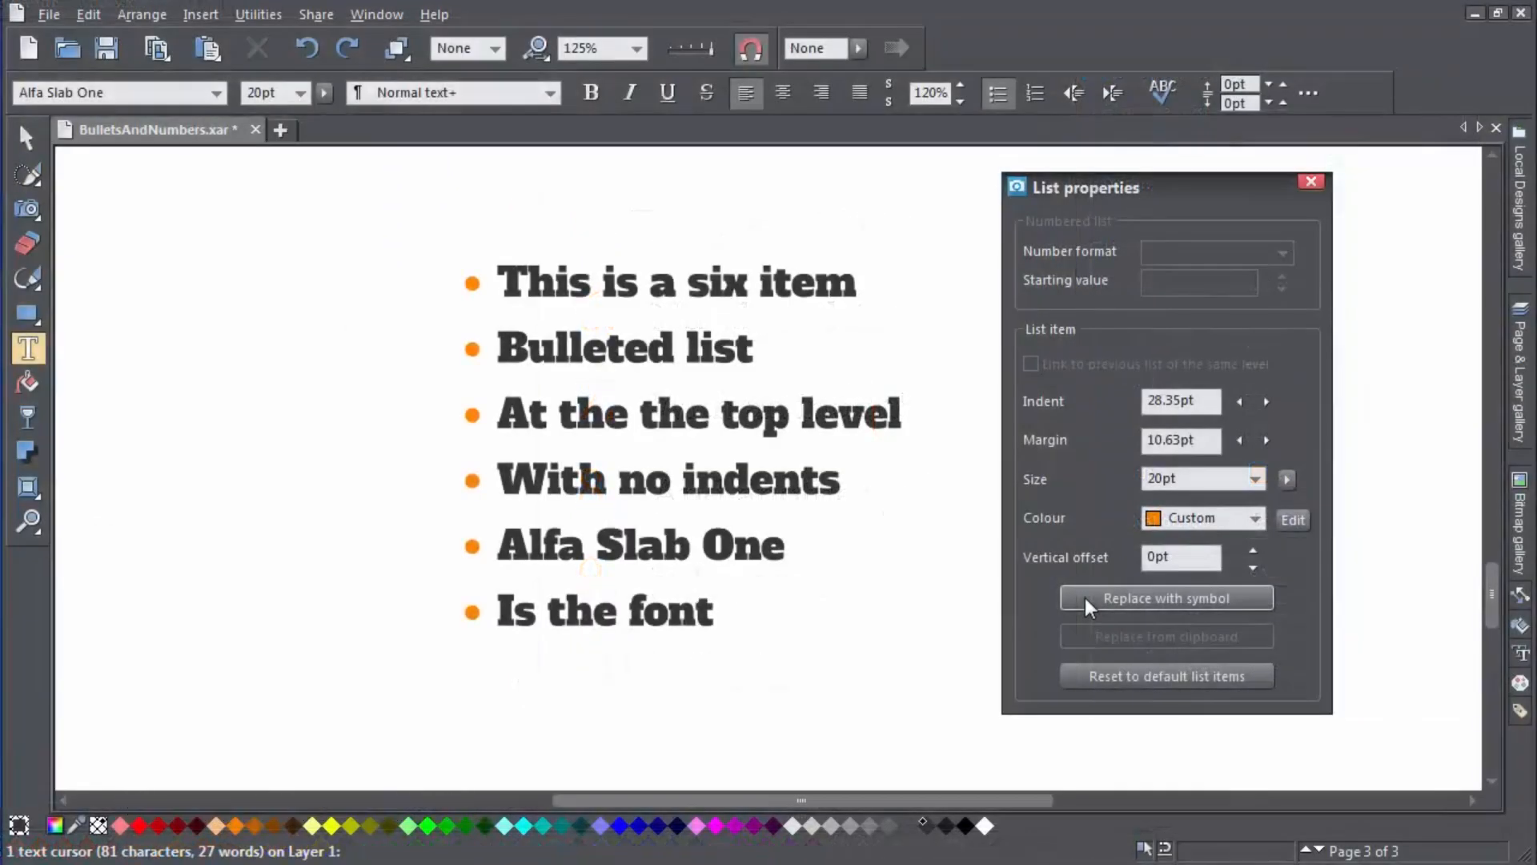
click(1087, 598)
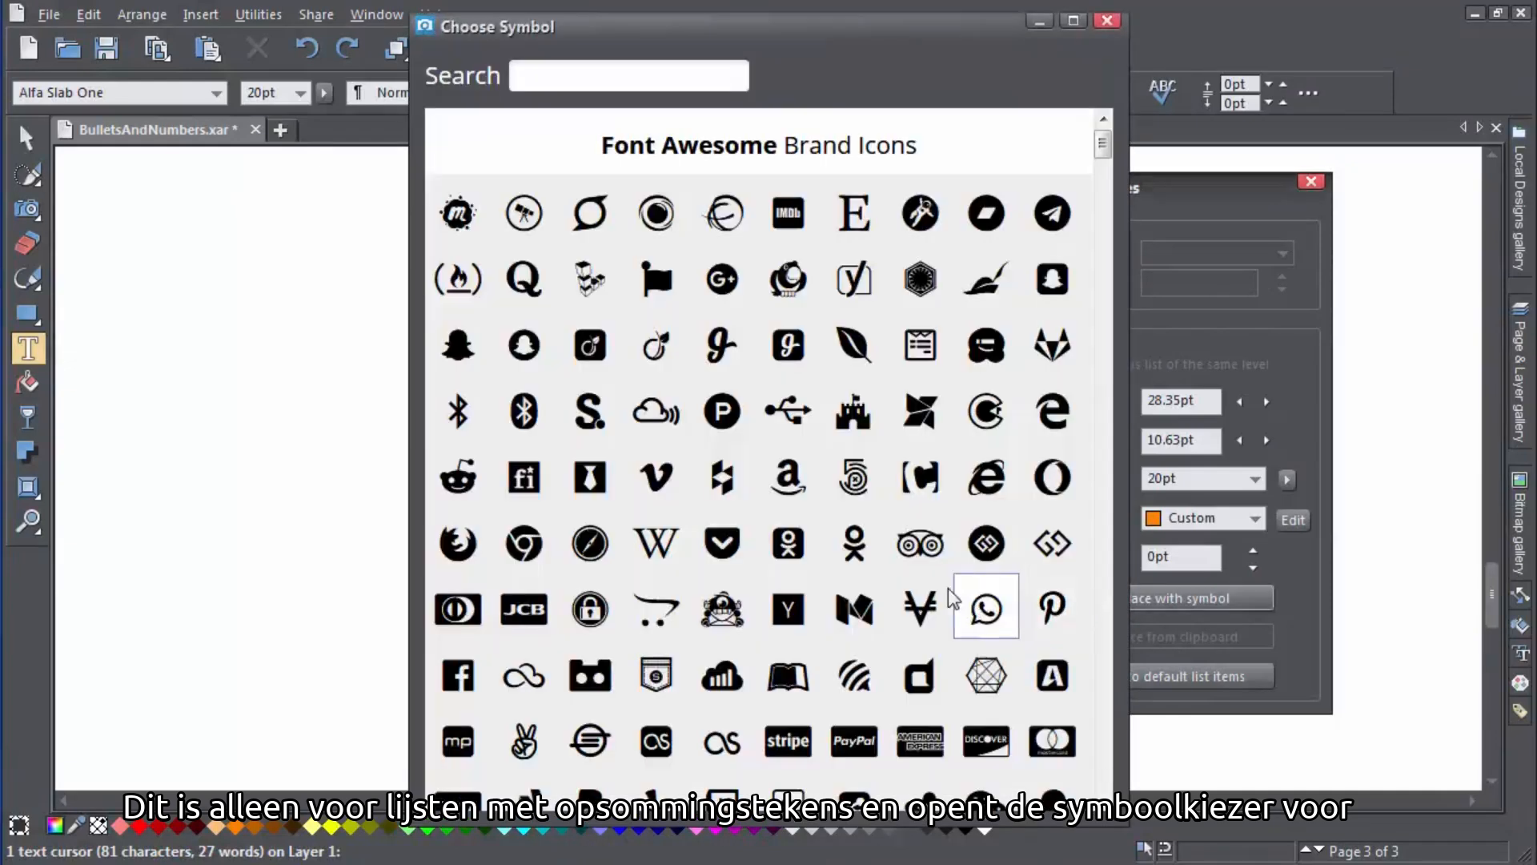
click(928, 553)
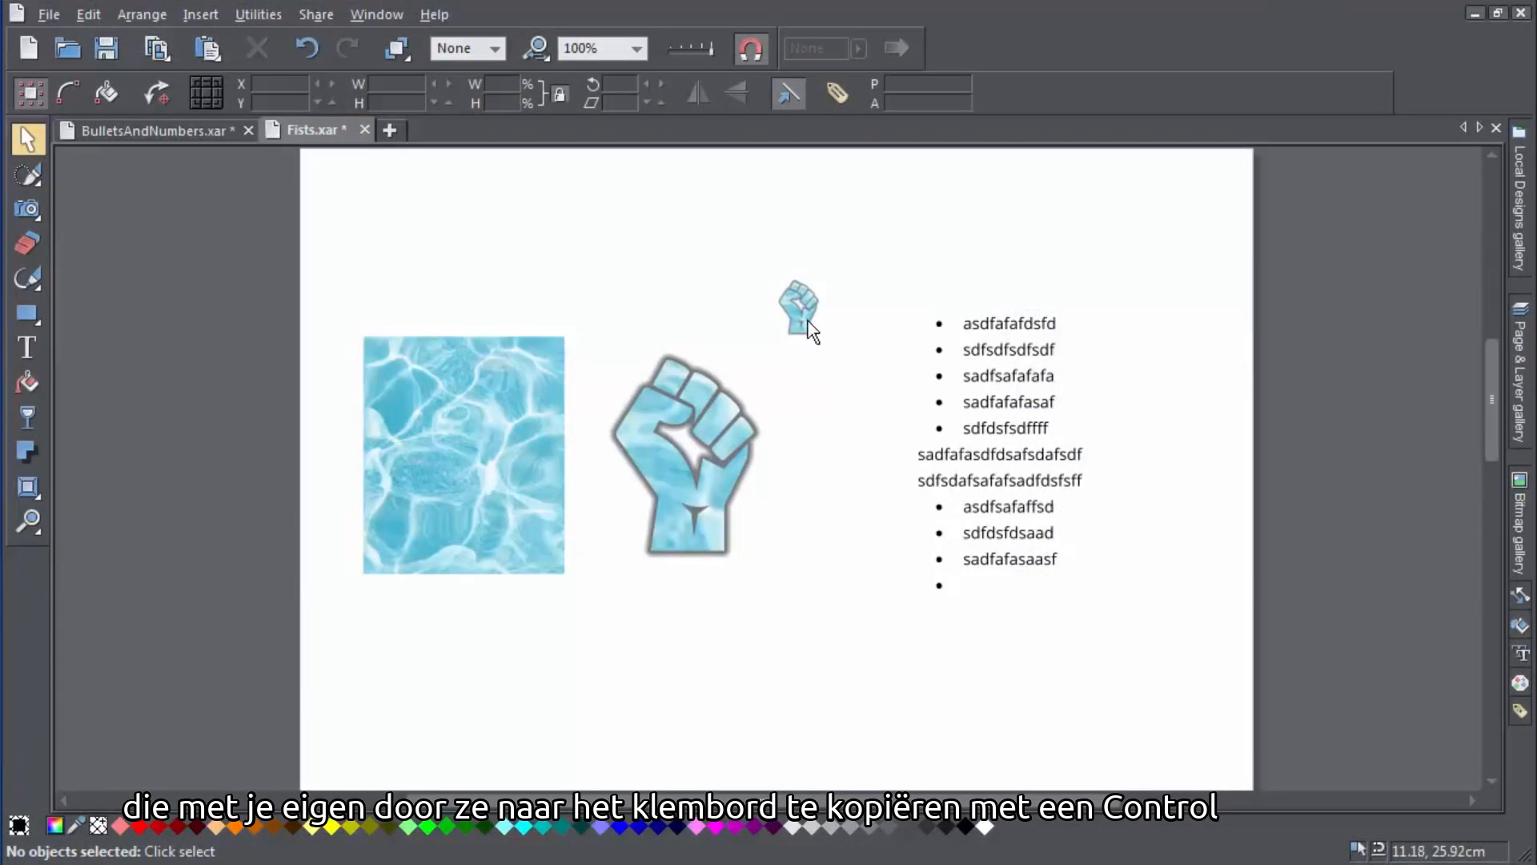
Copy the fist image and replace the list bullets with it from the clipboard
click(810, 328)
key(ctrl+c)
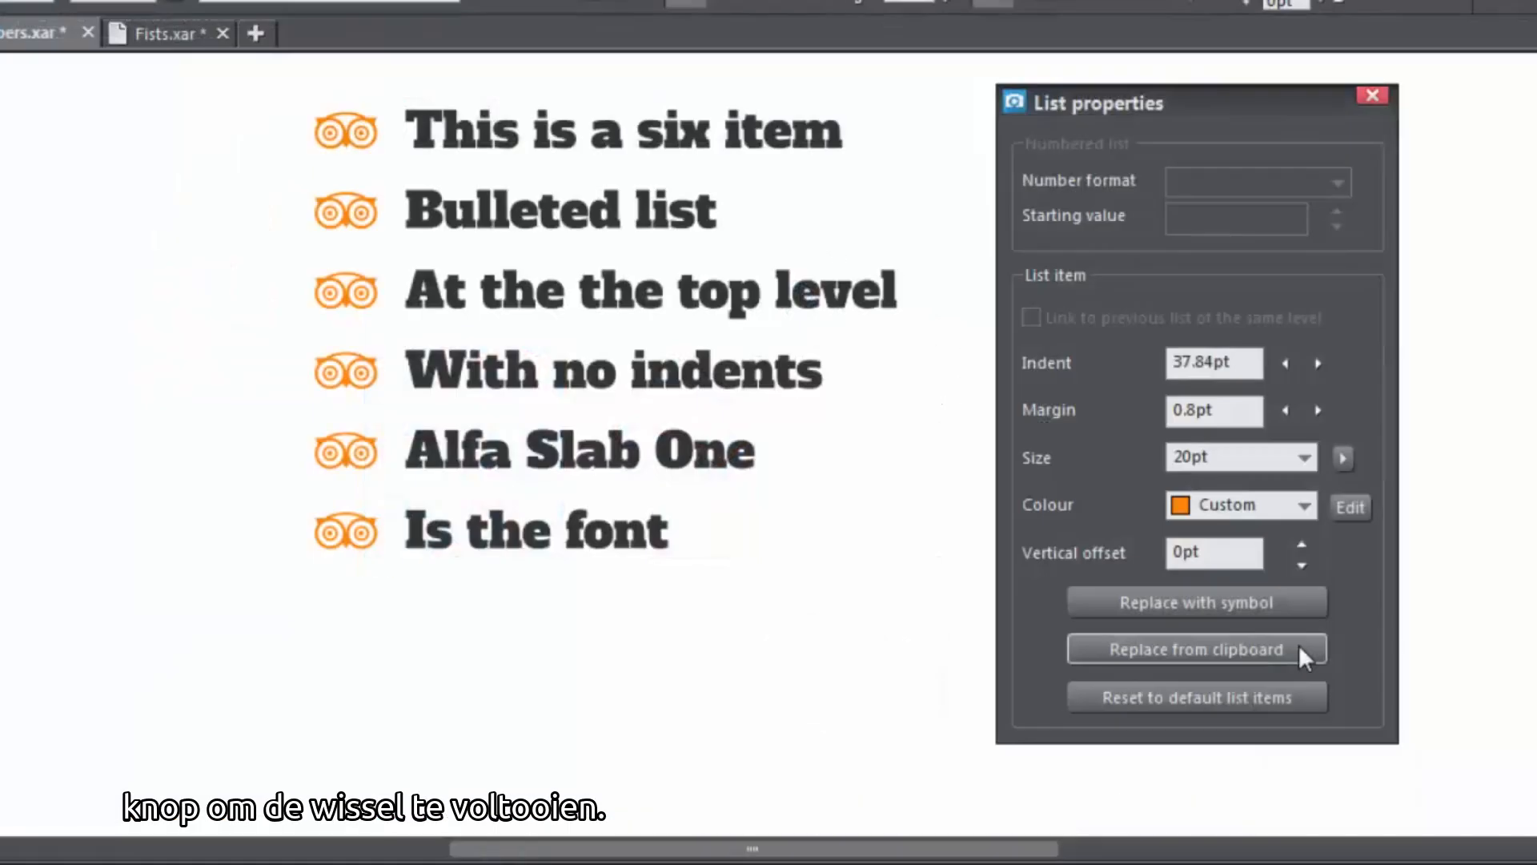
click(1299, 648)
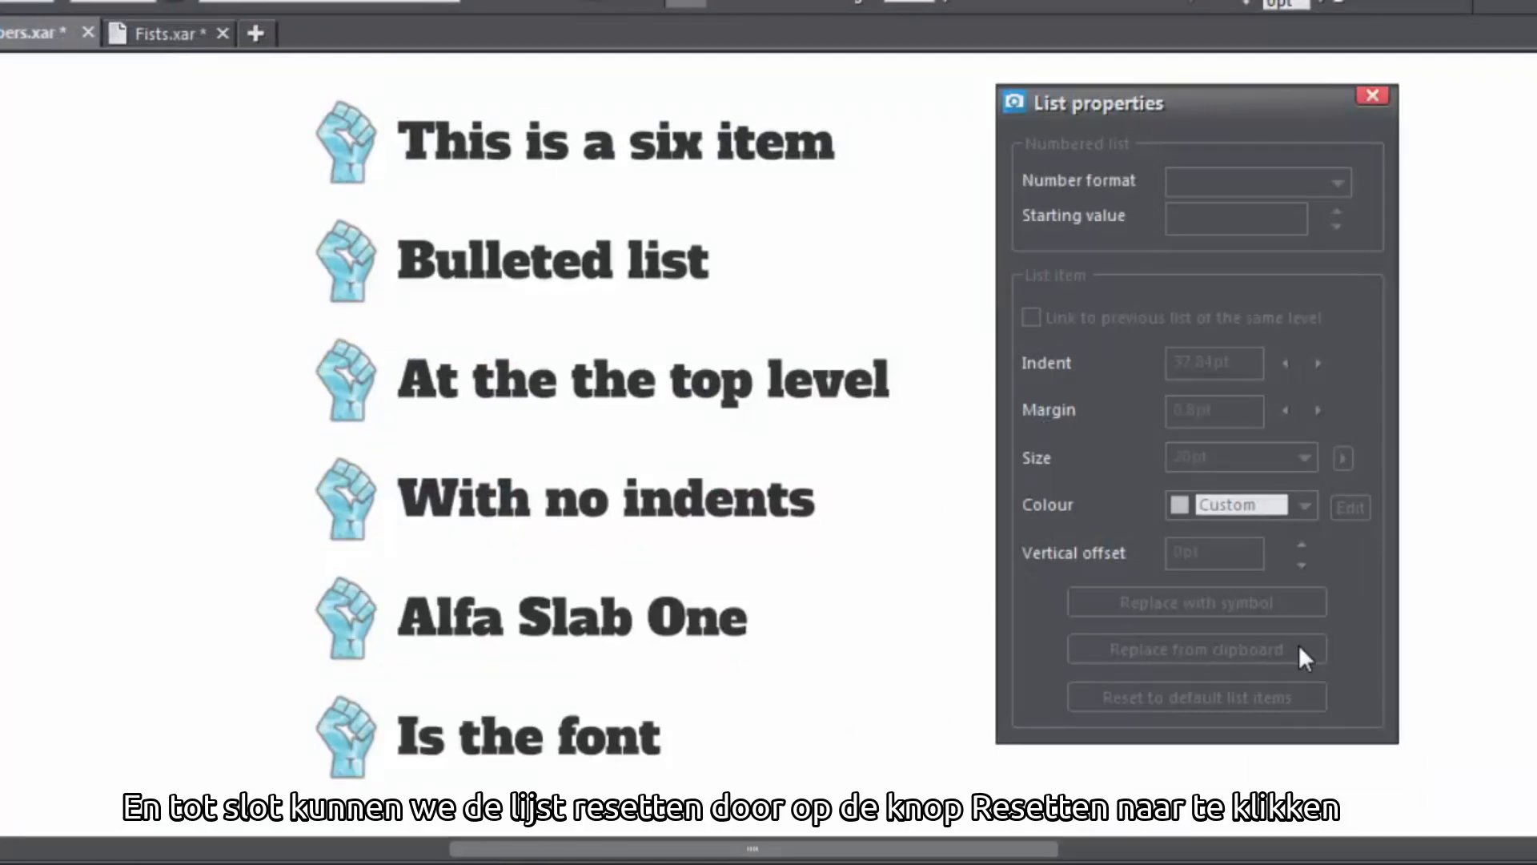
Place the cursor in the list and reset it to the default list items
click(647, 617)
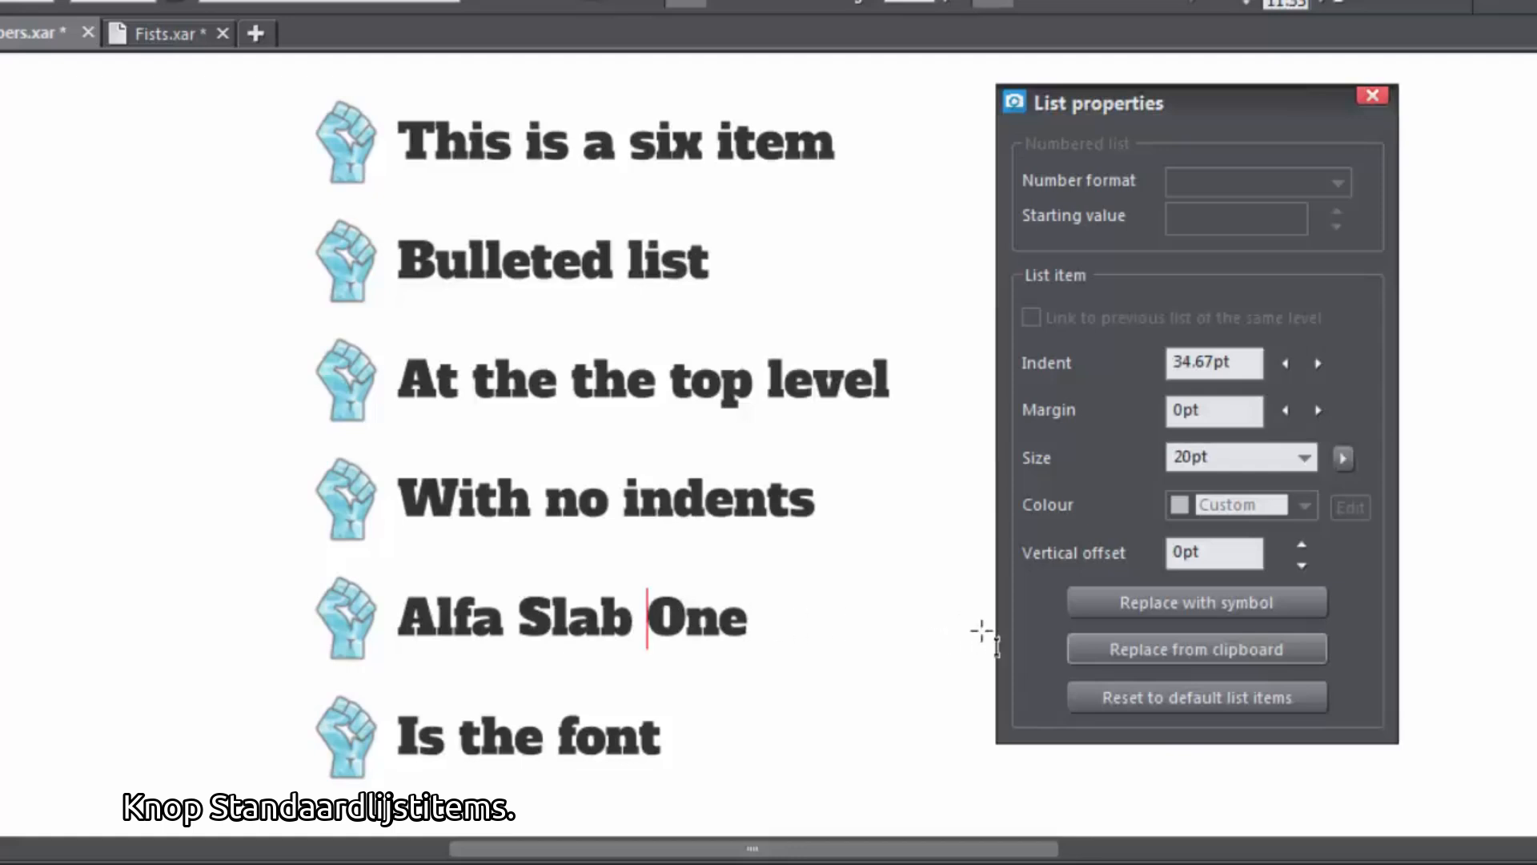
click(1069, 697)
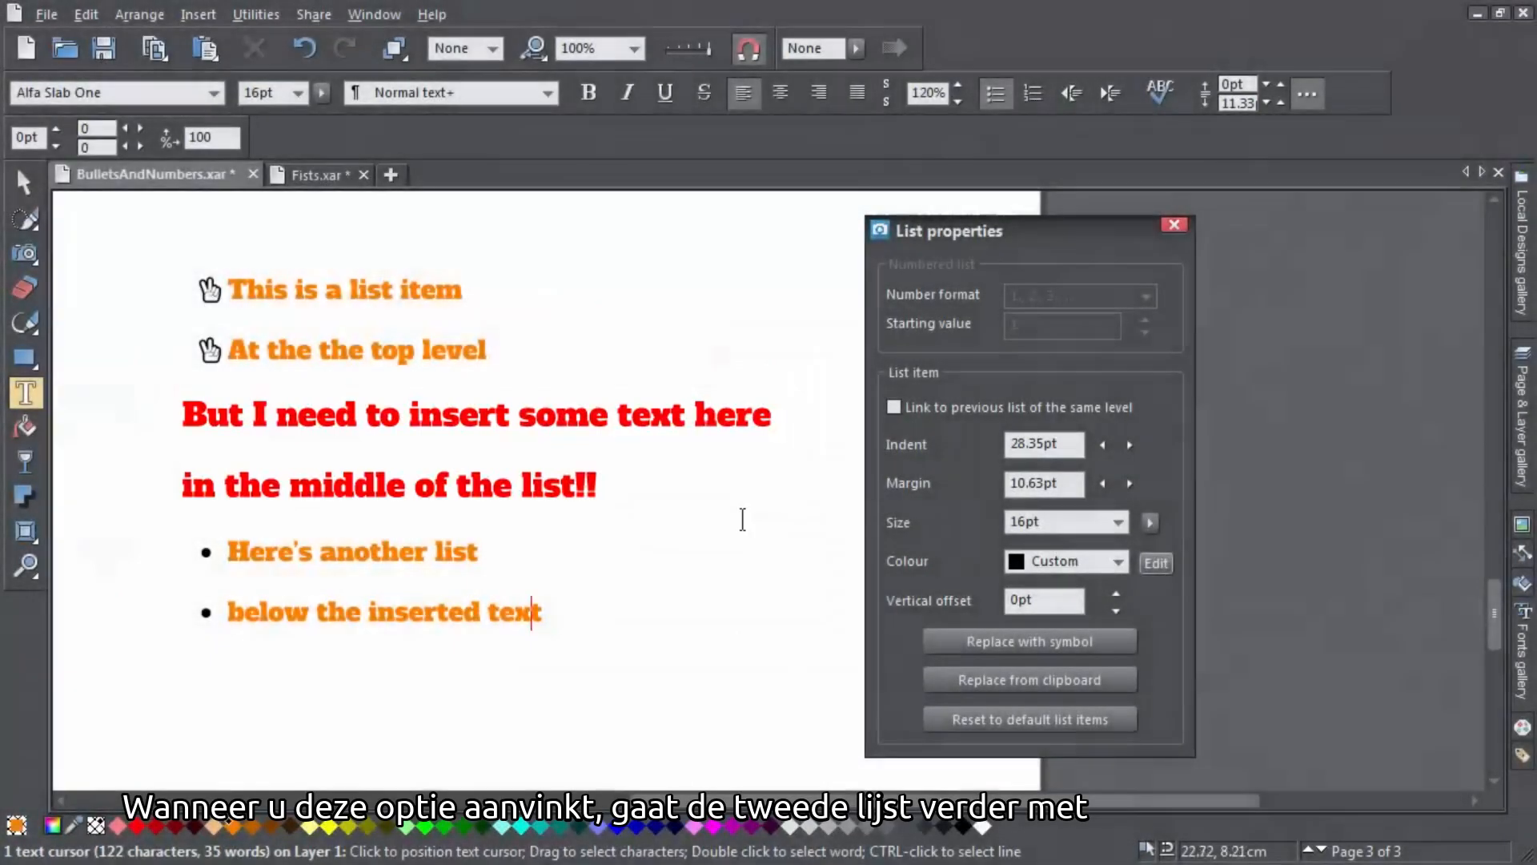
Turn on linking to the previous list of the same level for the lower list, then turn it off again
click(893, 407)
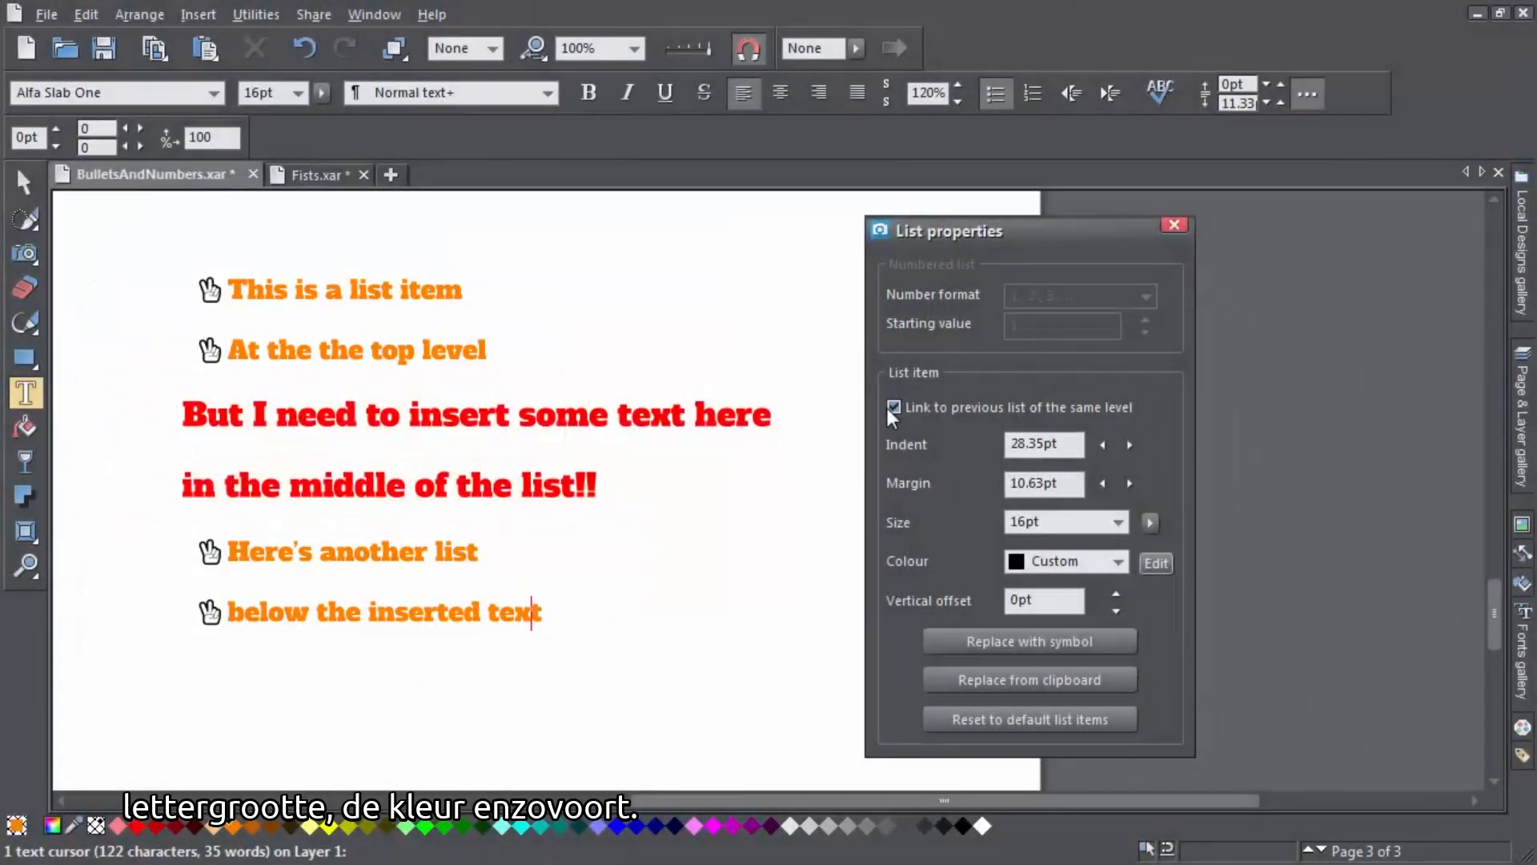
click(894, 406)
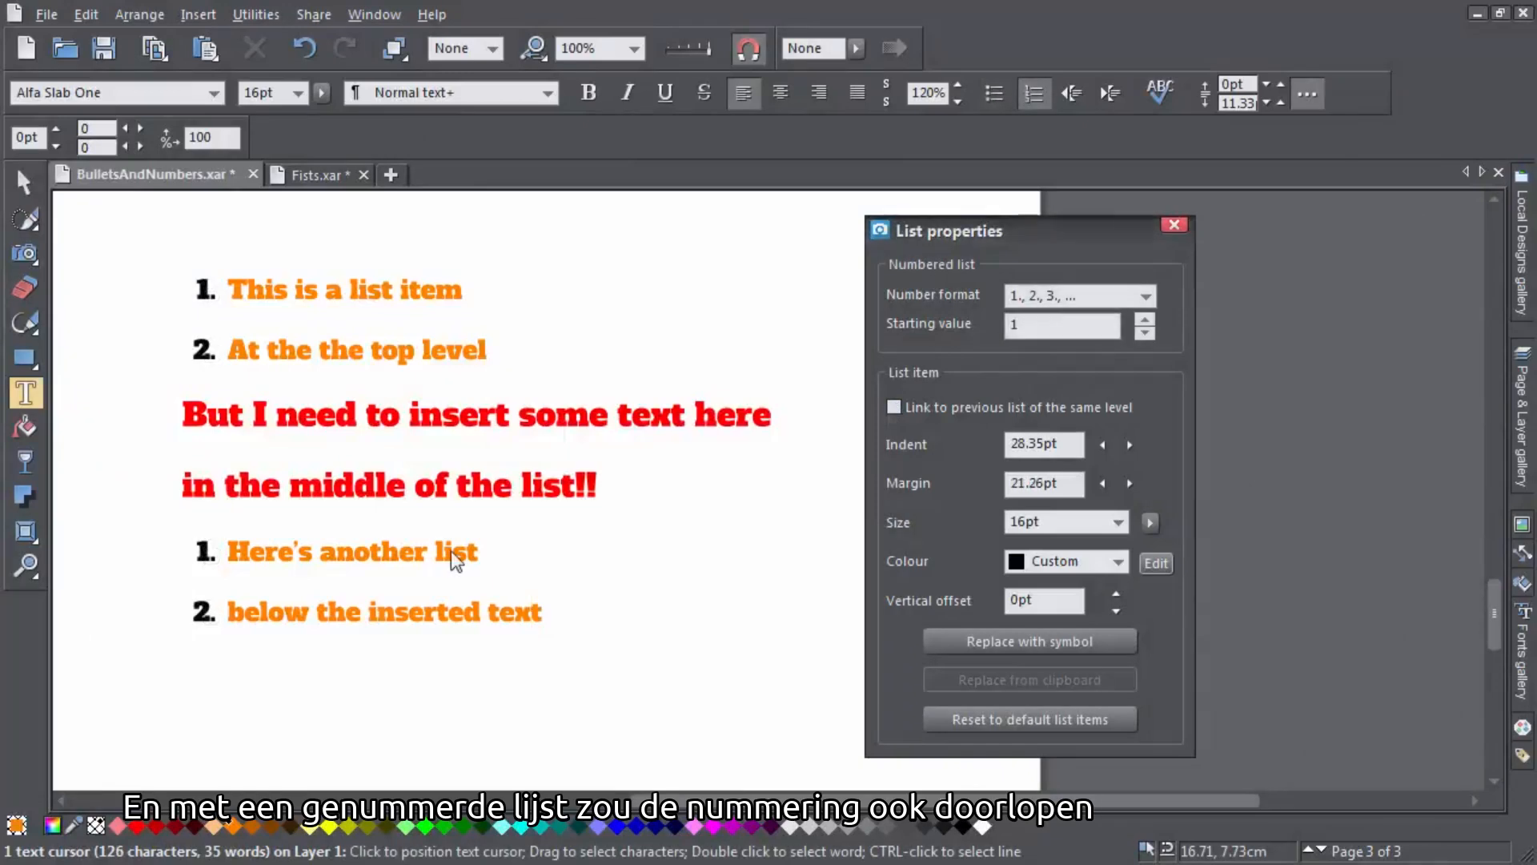
Place the cursor in the lower list and link it to the previous list of the same level
click(452, 554)
click(894, 406)
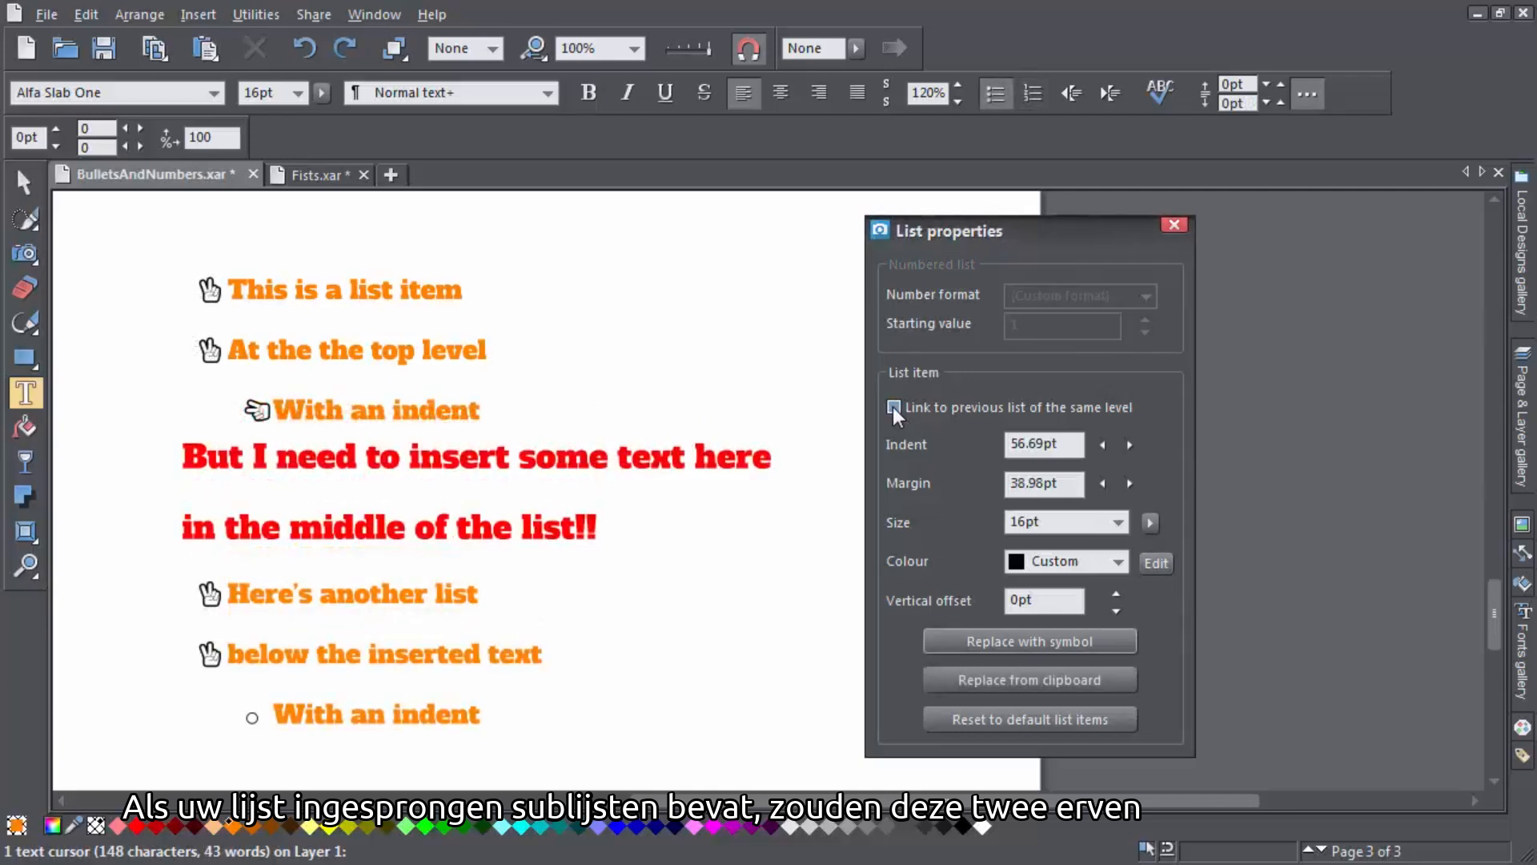
Toggle the link to the previous list off and back on so the lower numbered list continues the numbering
click(893, 408)
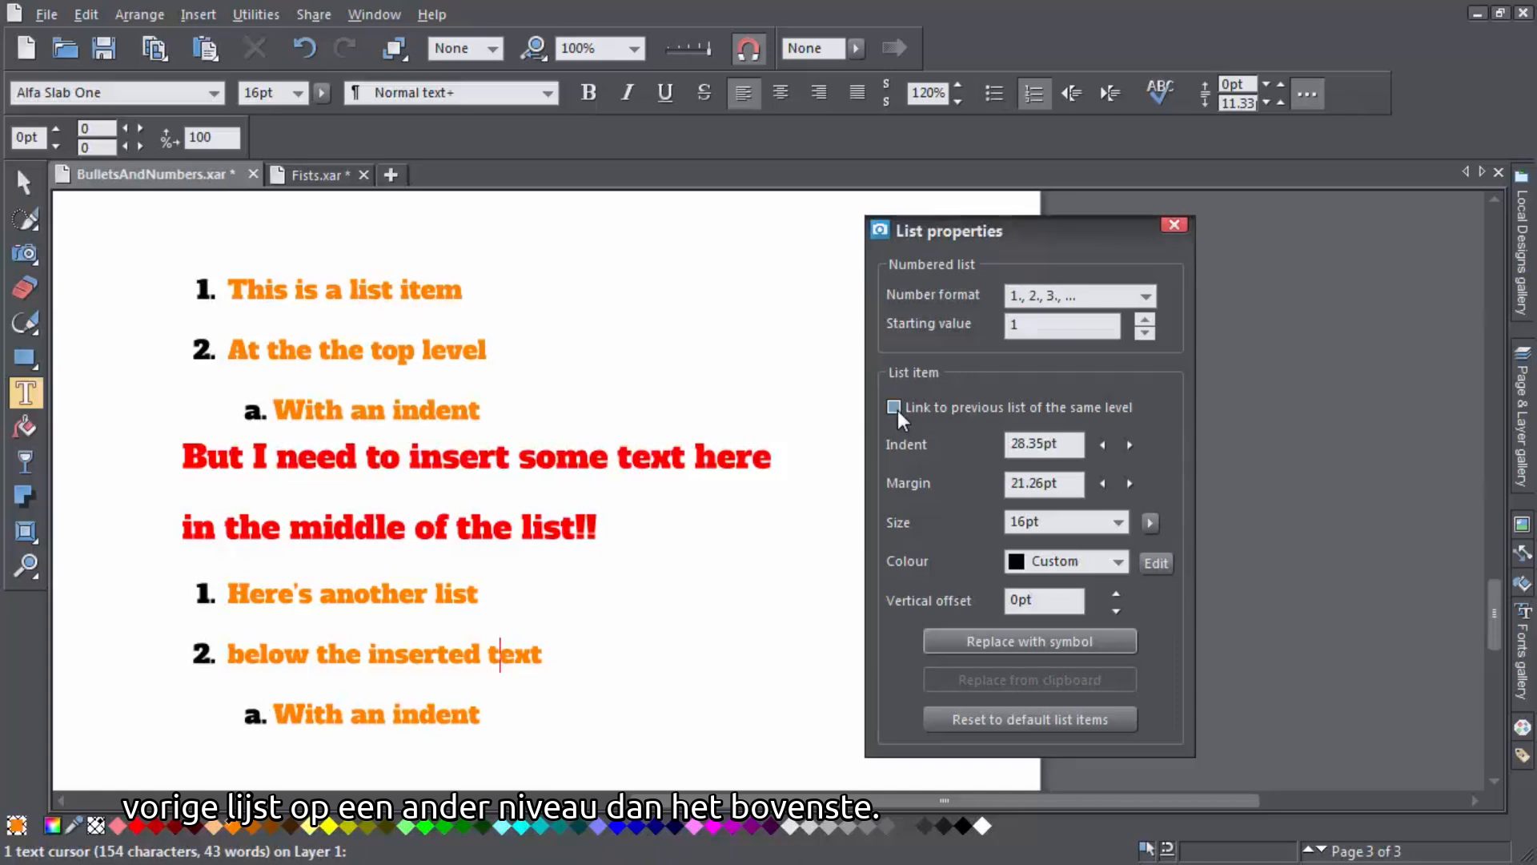
click(895, 408)
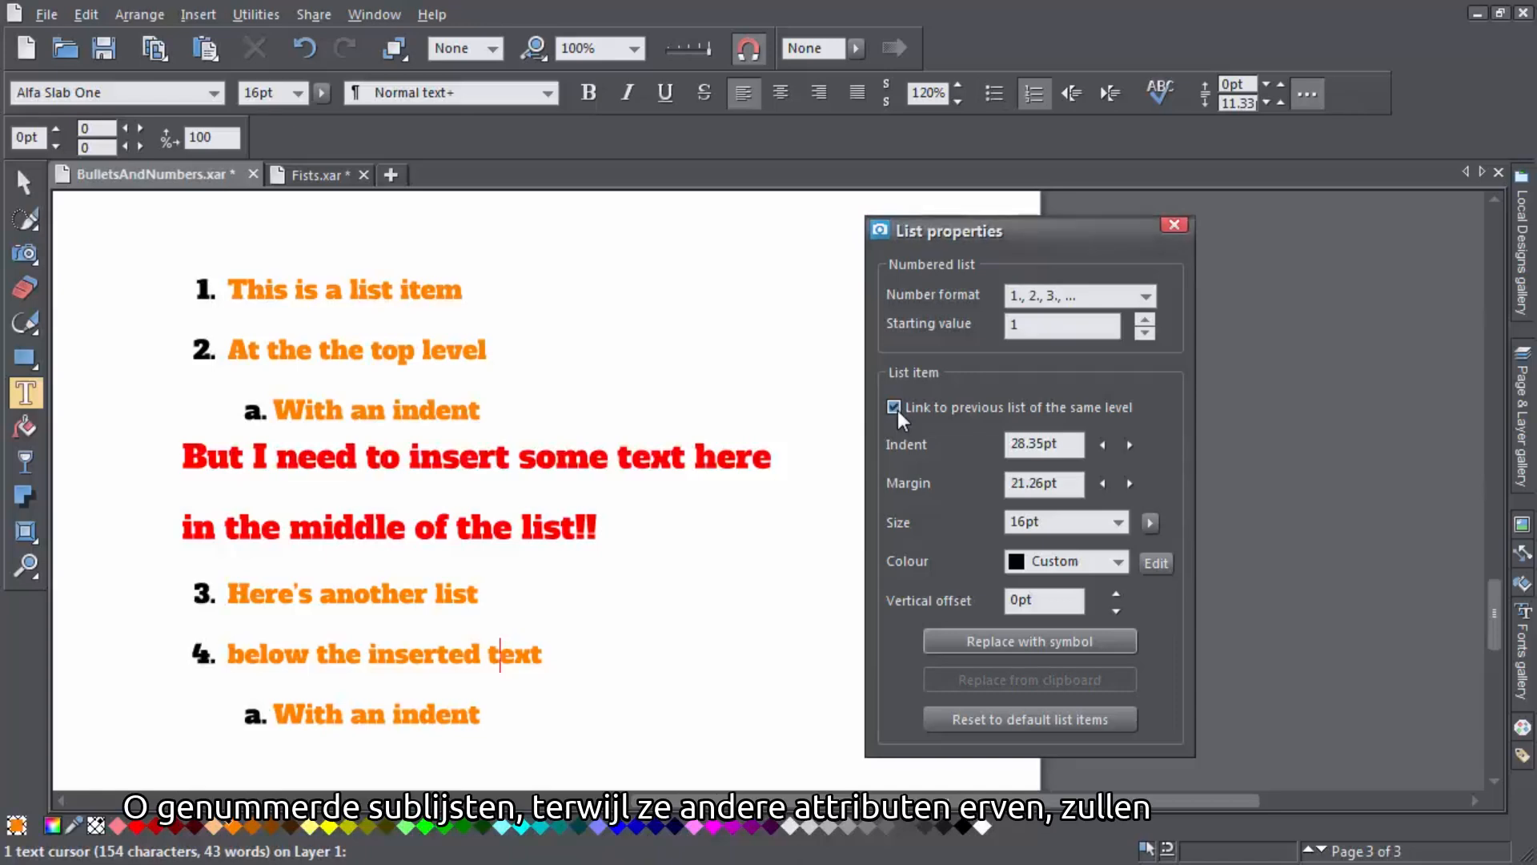